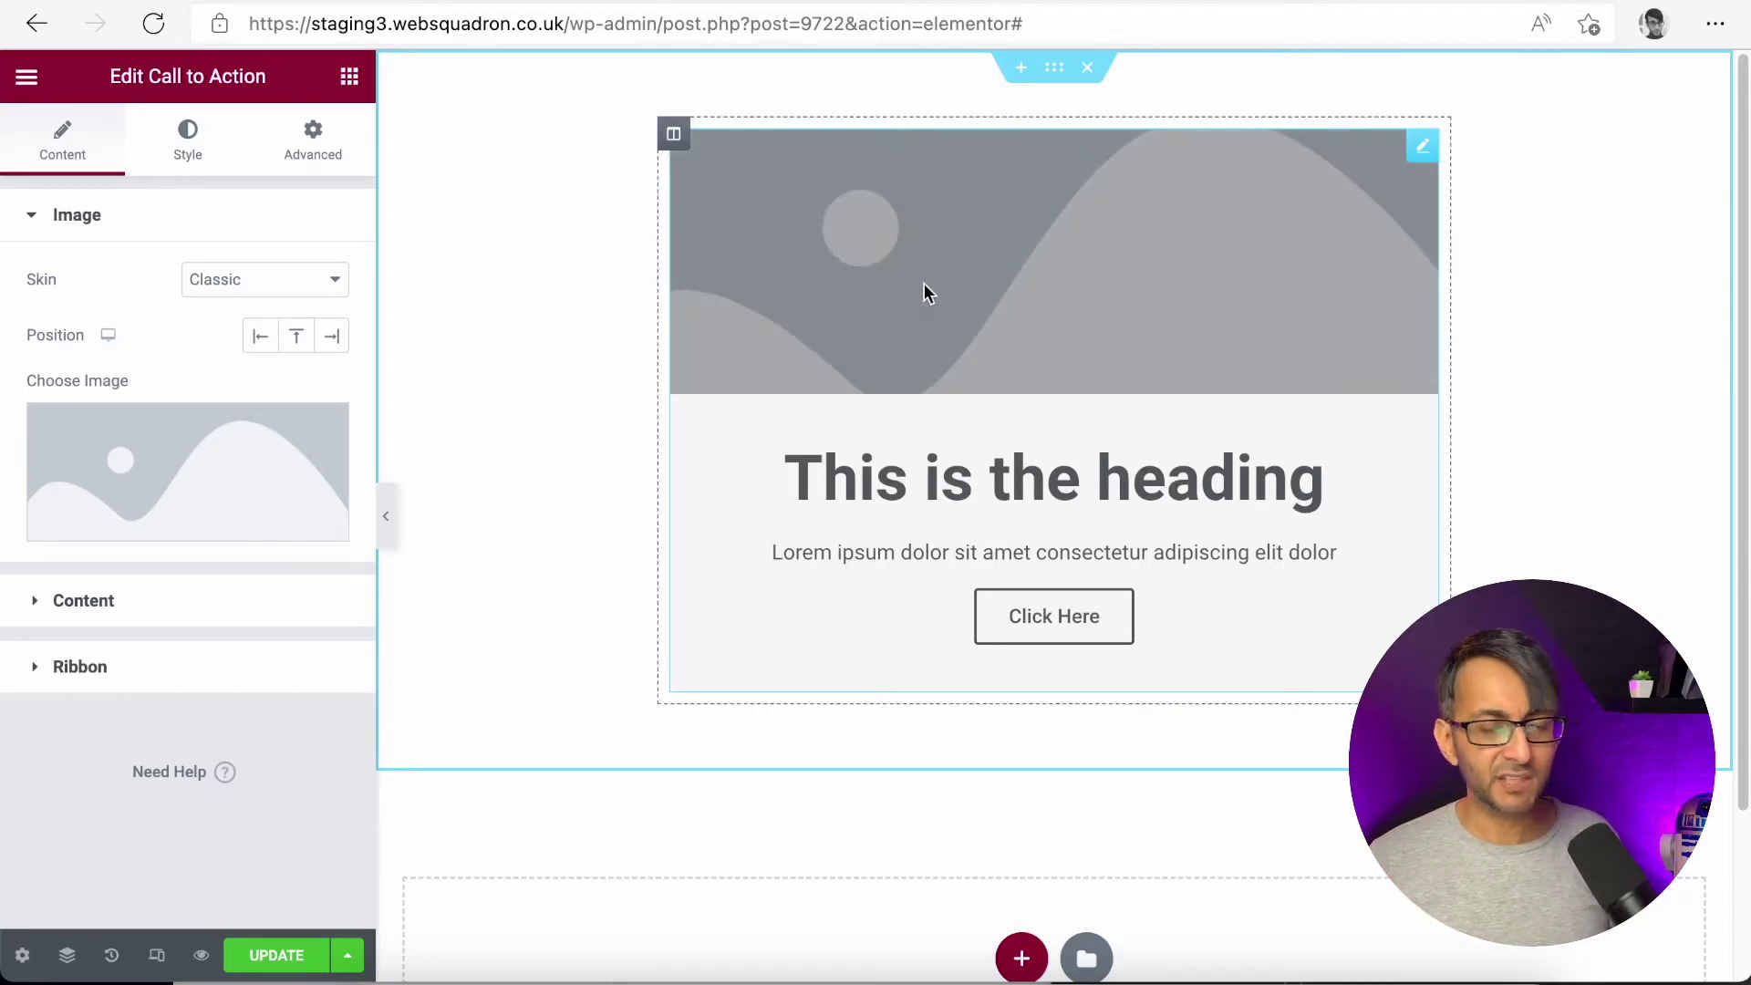
Open the media library to pick an image for the Call to Action widget.
left_click(144, 527)
Insert the ninja photo from the Media Library as the widget image.
left_click_drag(1305, 346, 1315, 387)
left_click(1183, 638)
left_click(1609, 914)
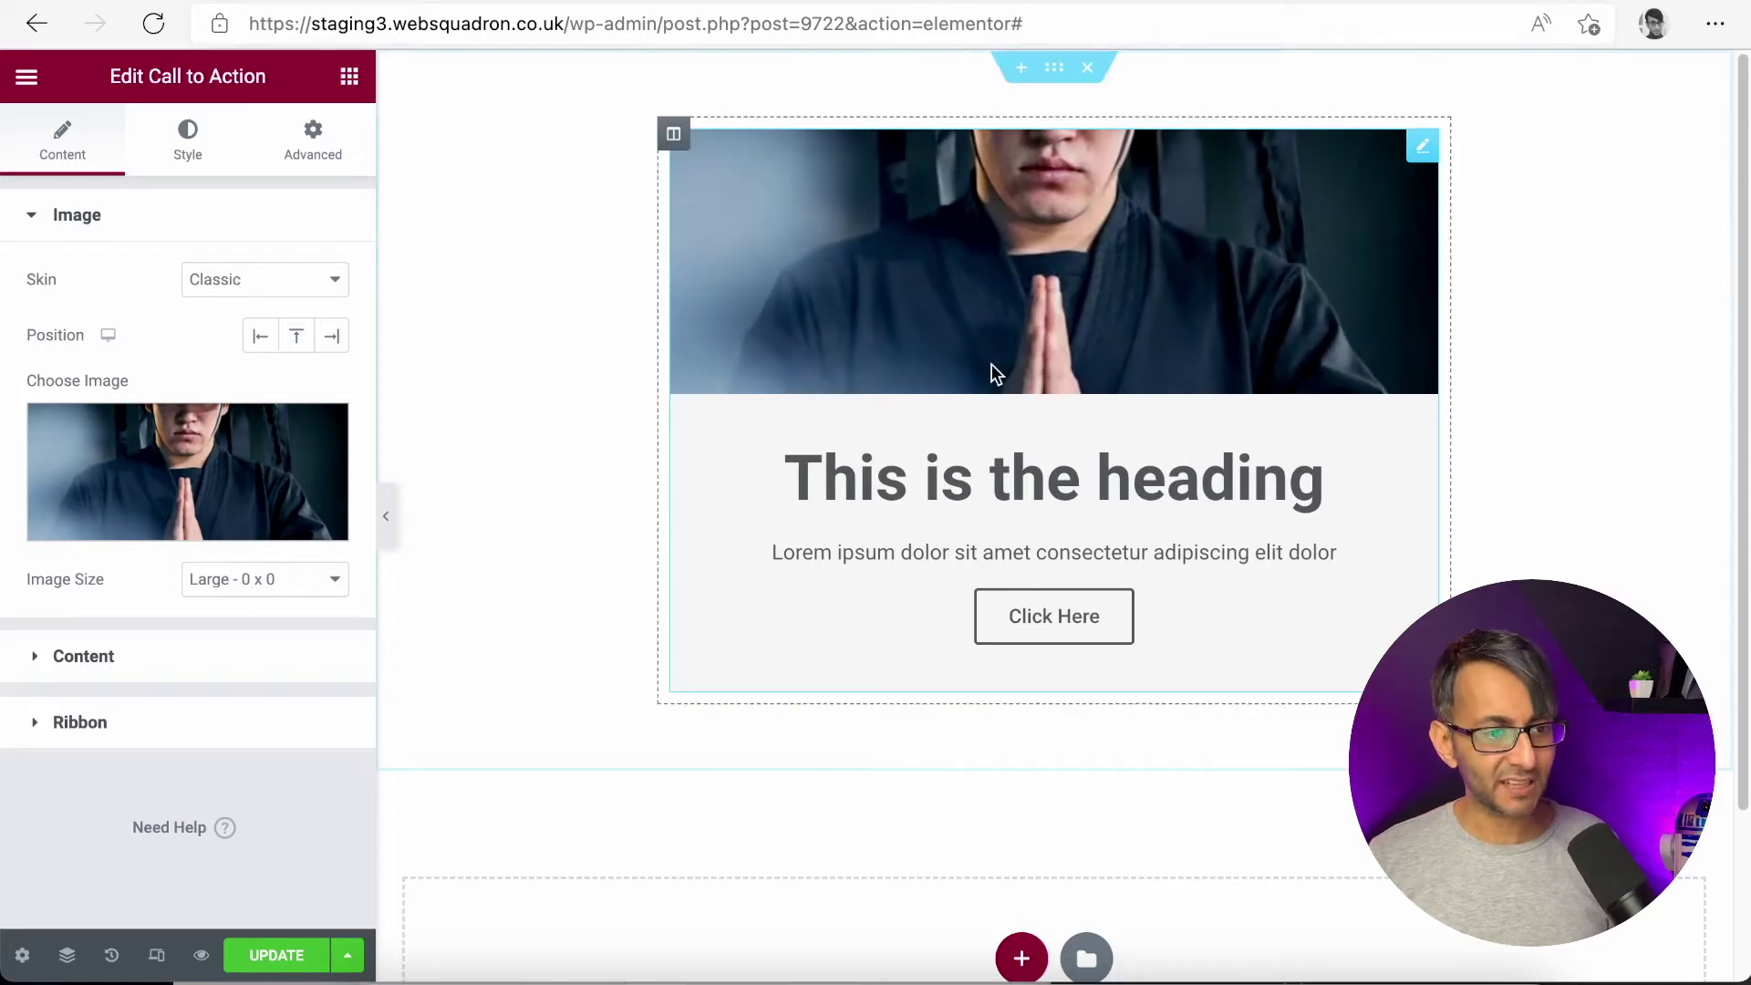
Set the image position to Left, and try the Cover skin before reverting to Classic.
left_click(262, 344)
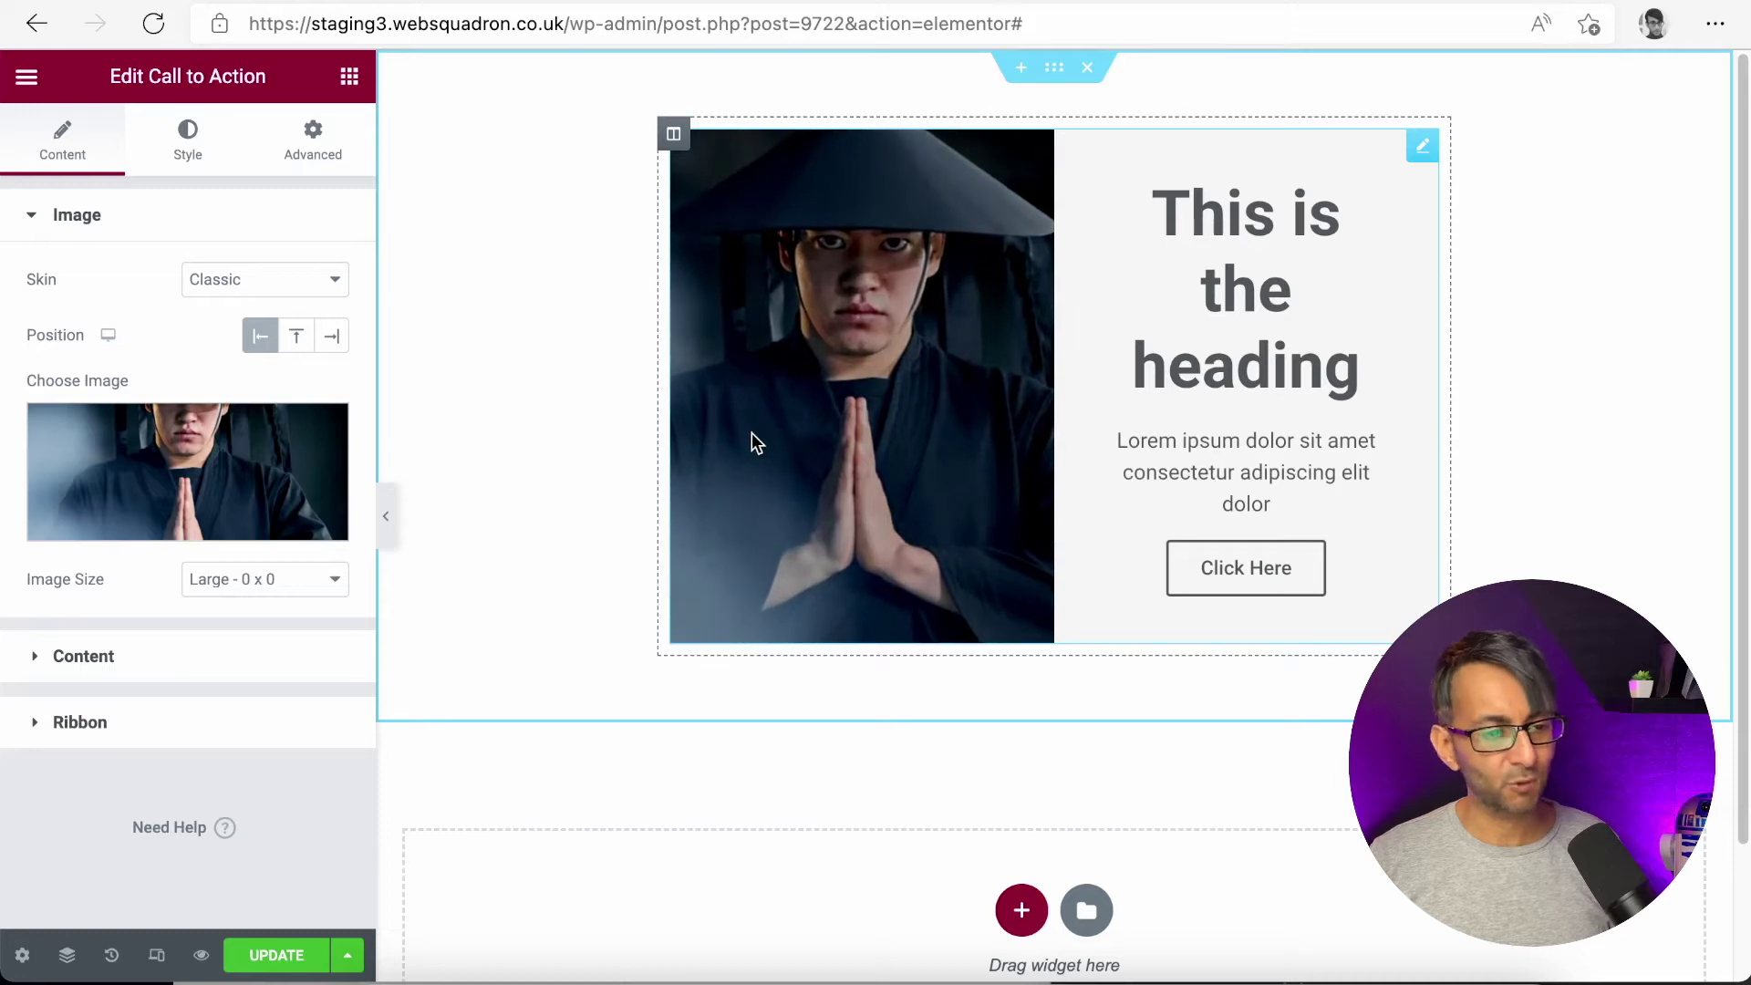
left_click(296, 298)
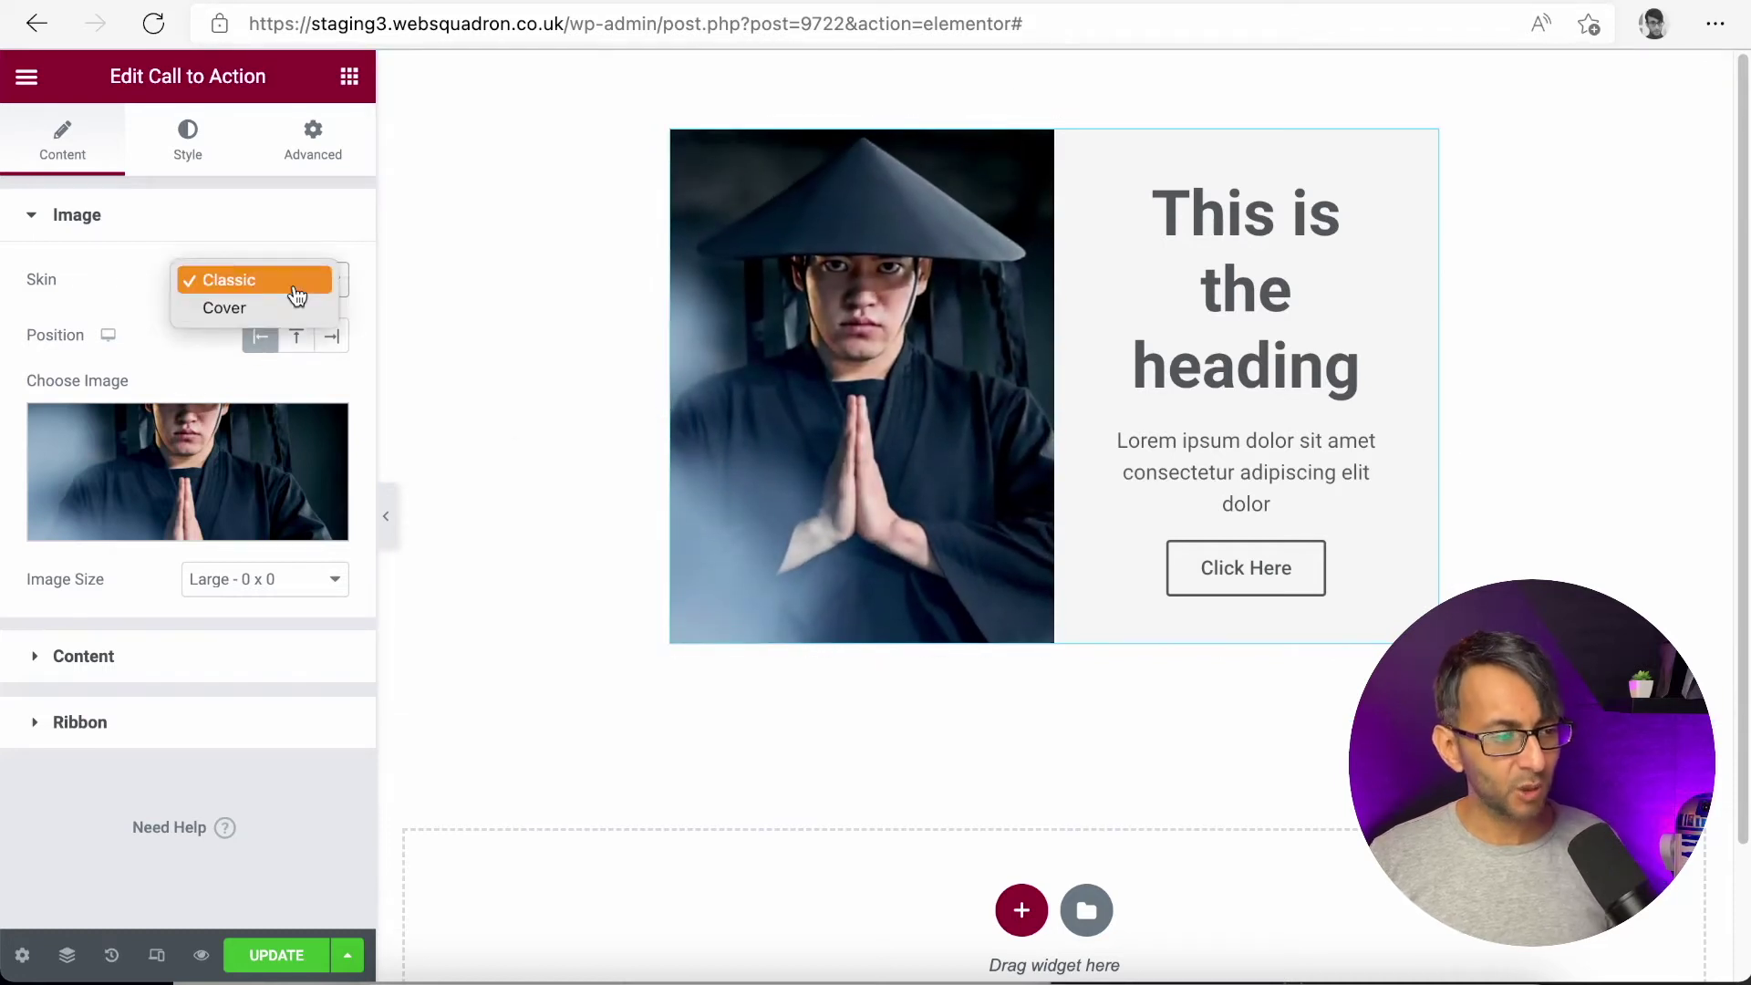
left_click(290, 306)
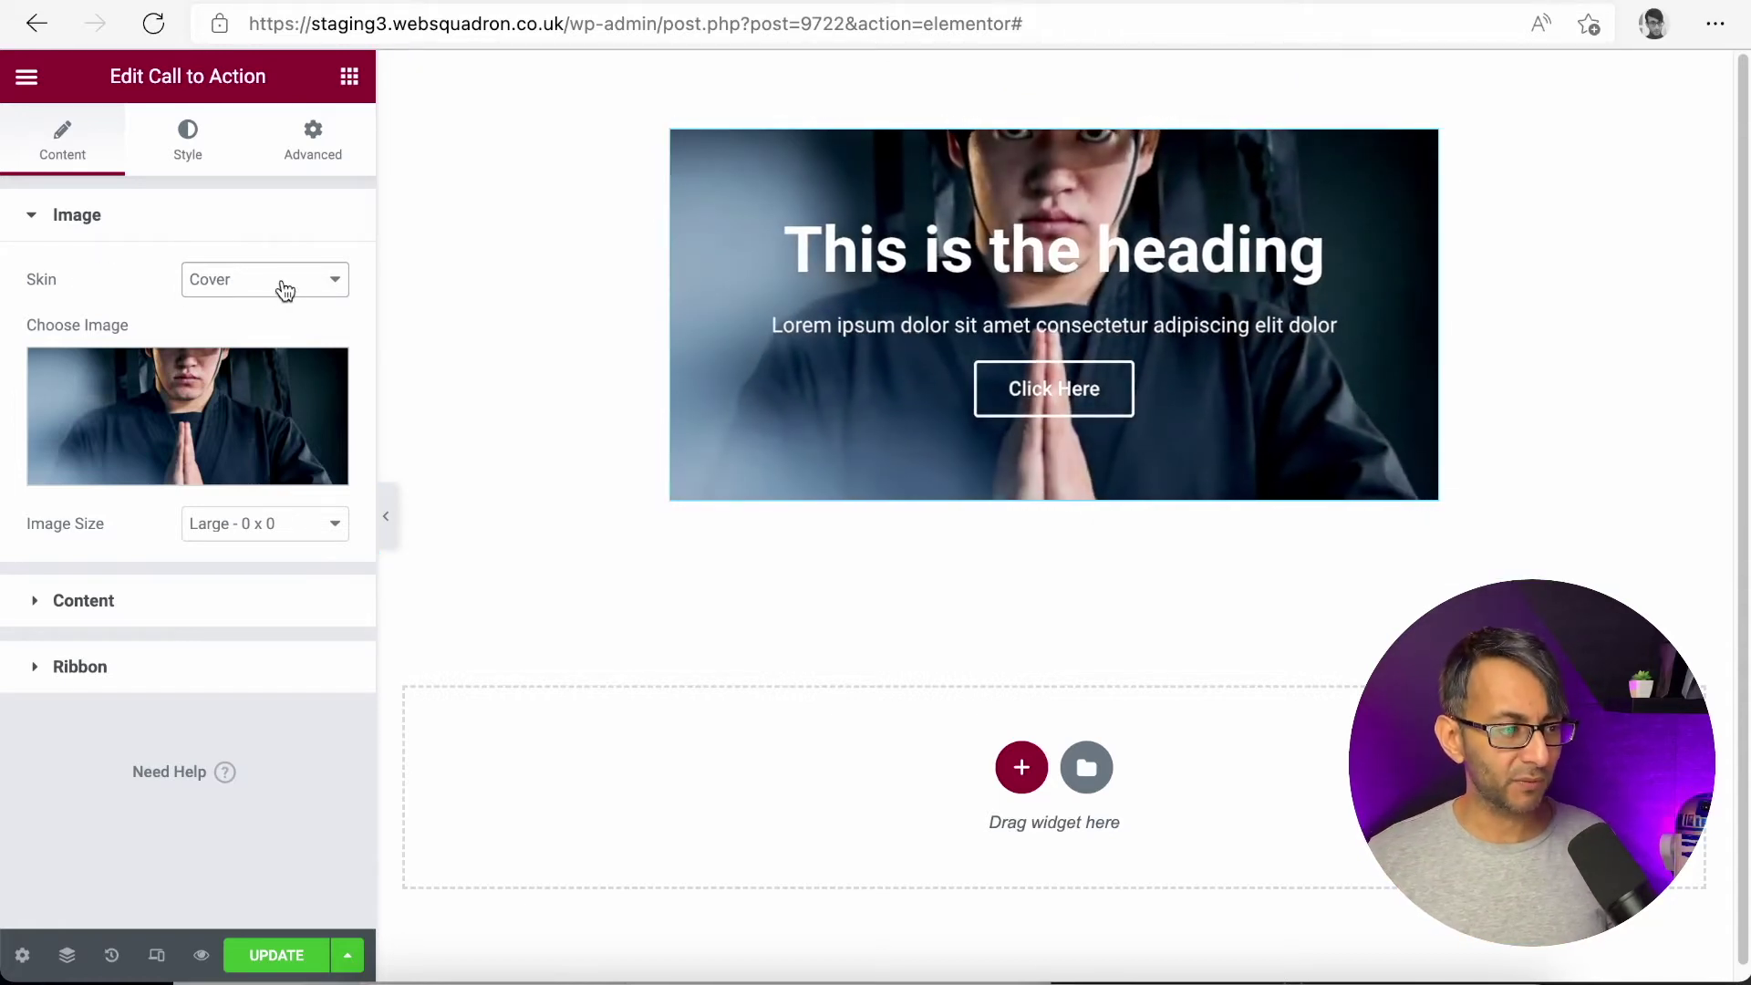
left_click(283, 285)
left_click(277, 256)
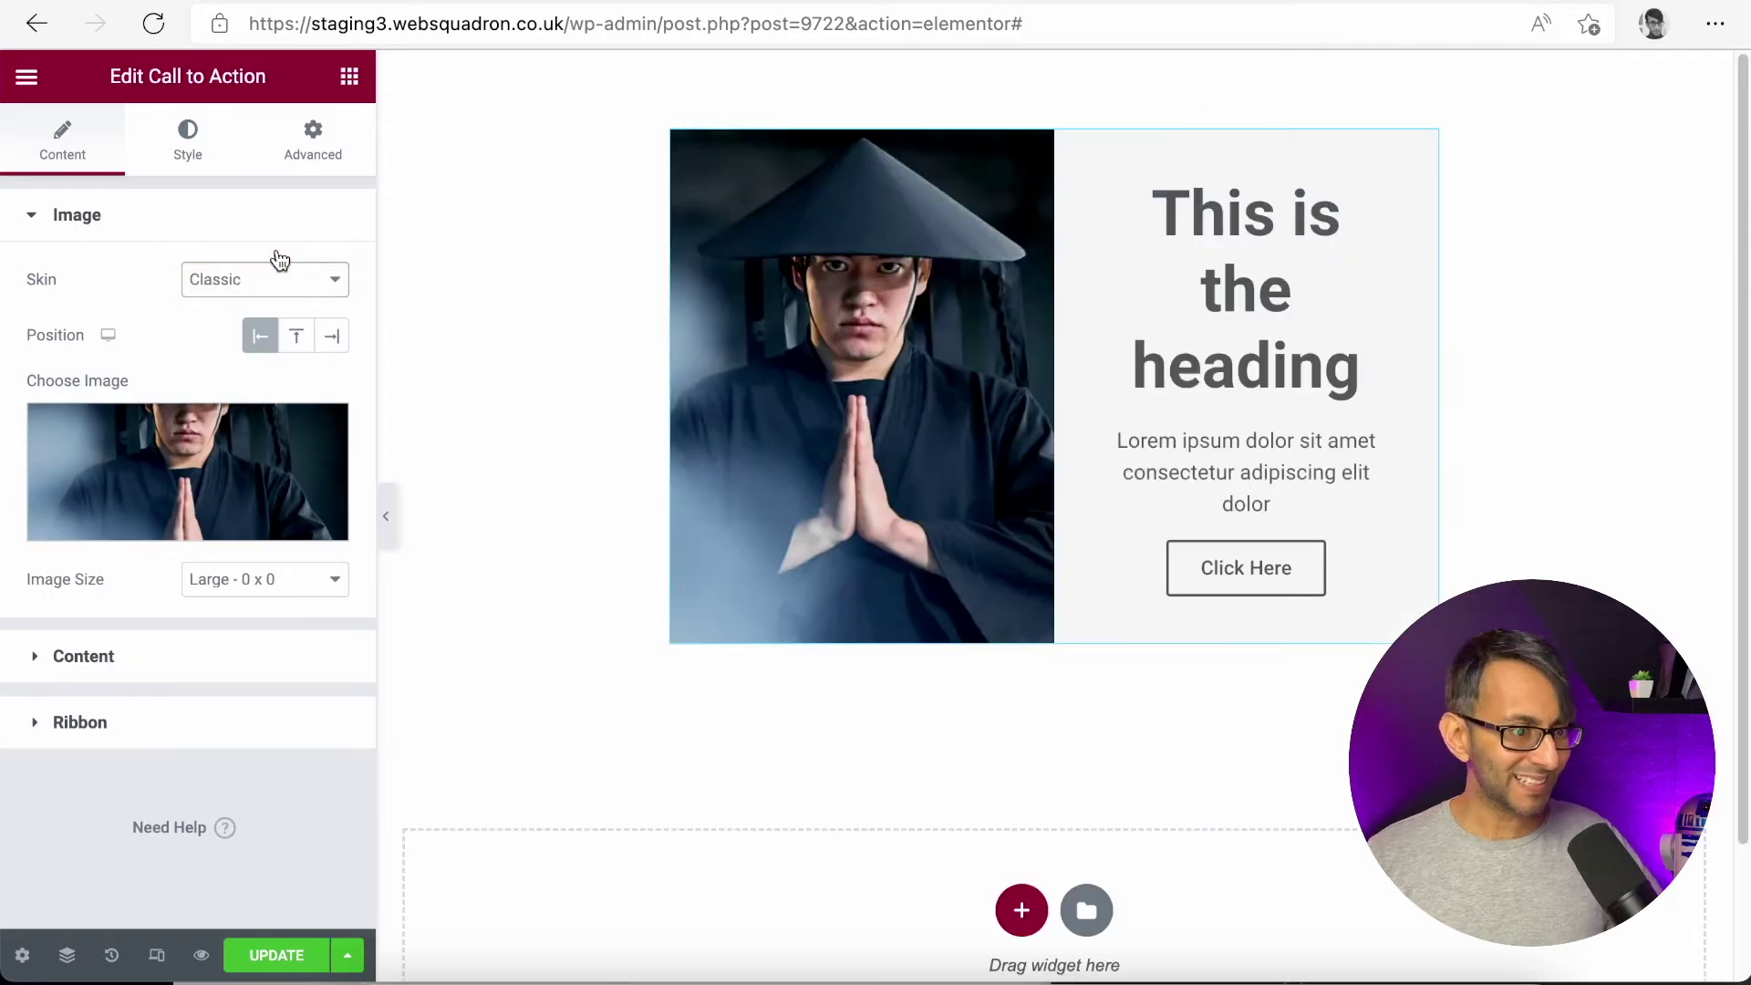
Move the image position to Above after a trial box-height change.
left_click(195, 132)
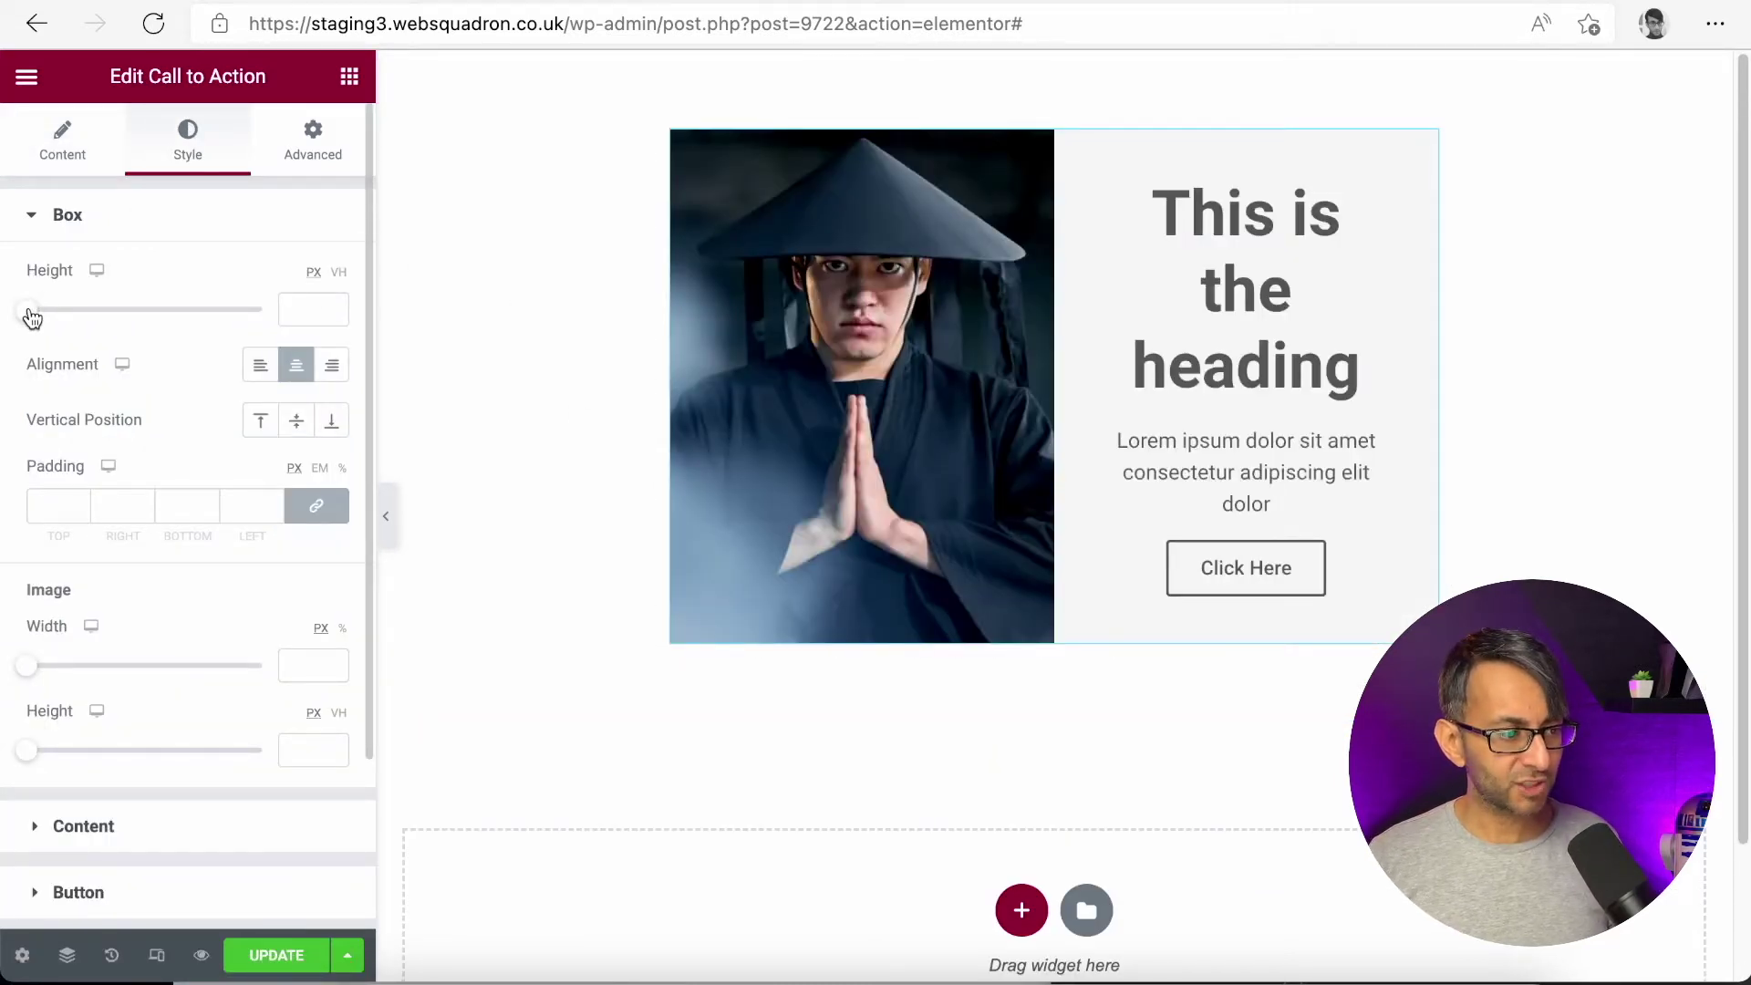
mouse_move(28, 311)
left_mouse_down()
mouse_move(123, 314)
mouse_move(47, 314)
left_mouse_up()
left_click(60, 142)
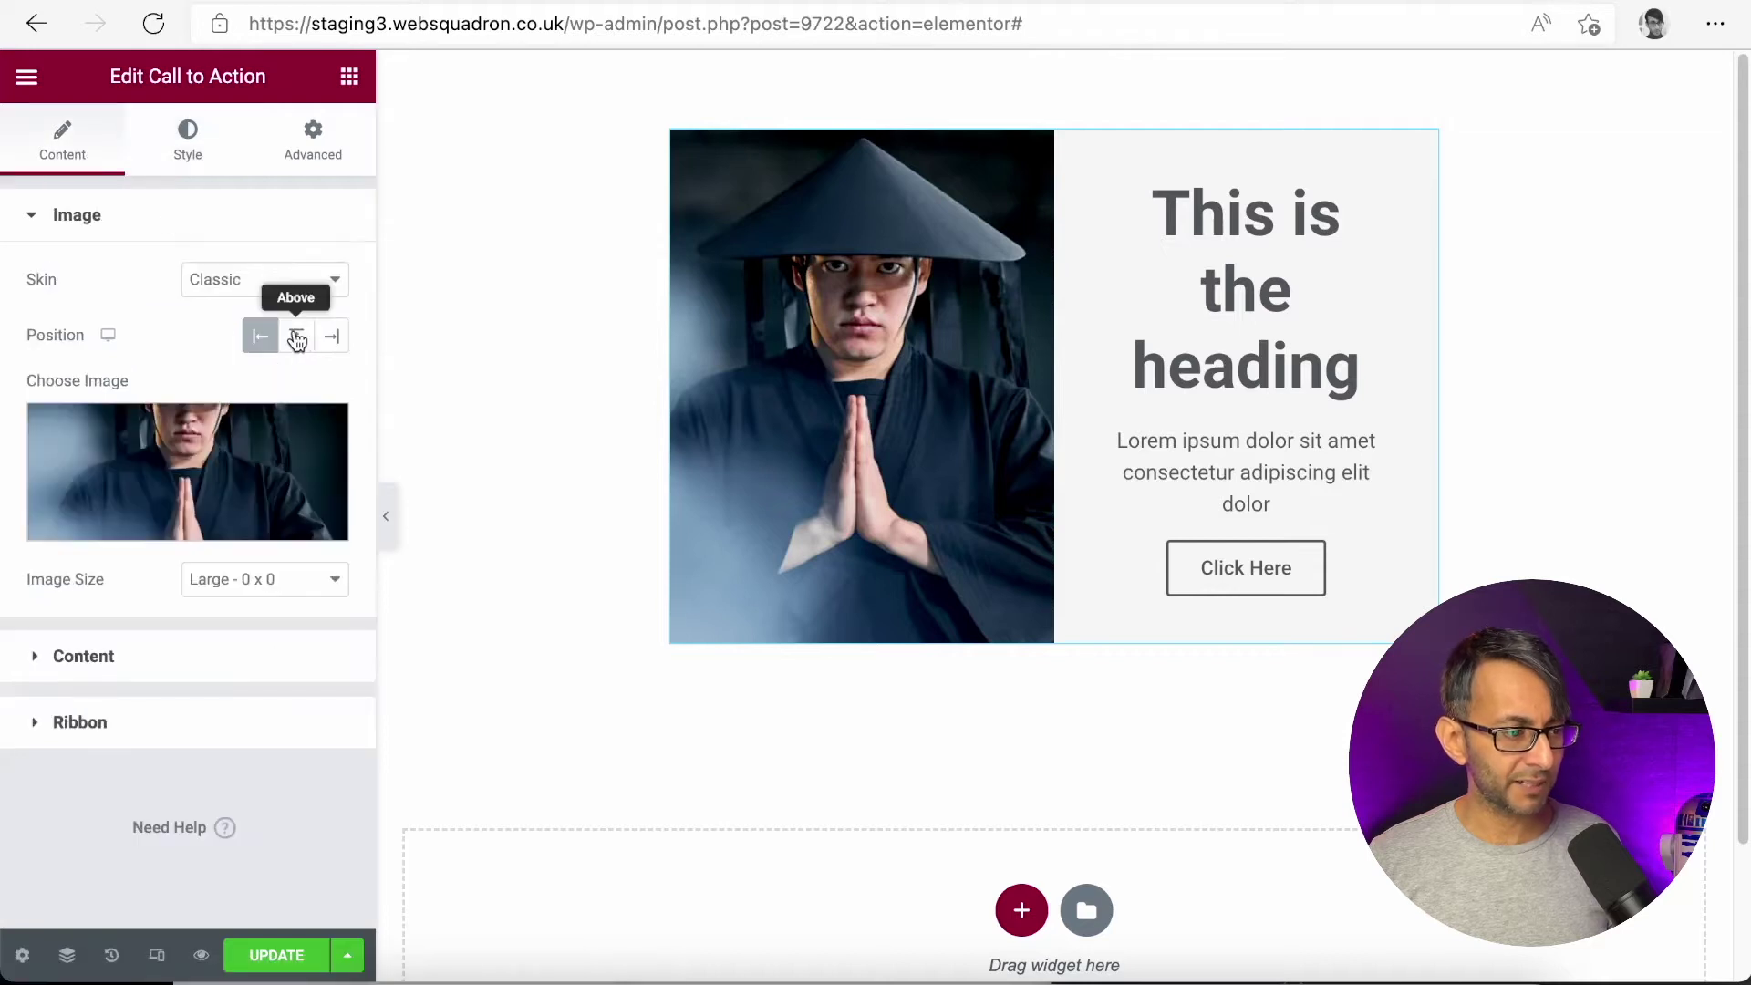
left_click(297, 337)
Clear the box height and raise the image height to about 421 px.
left_click(176, 179)
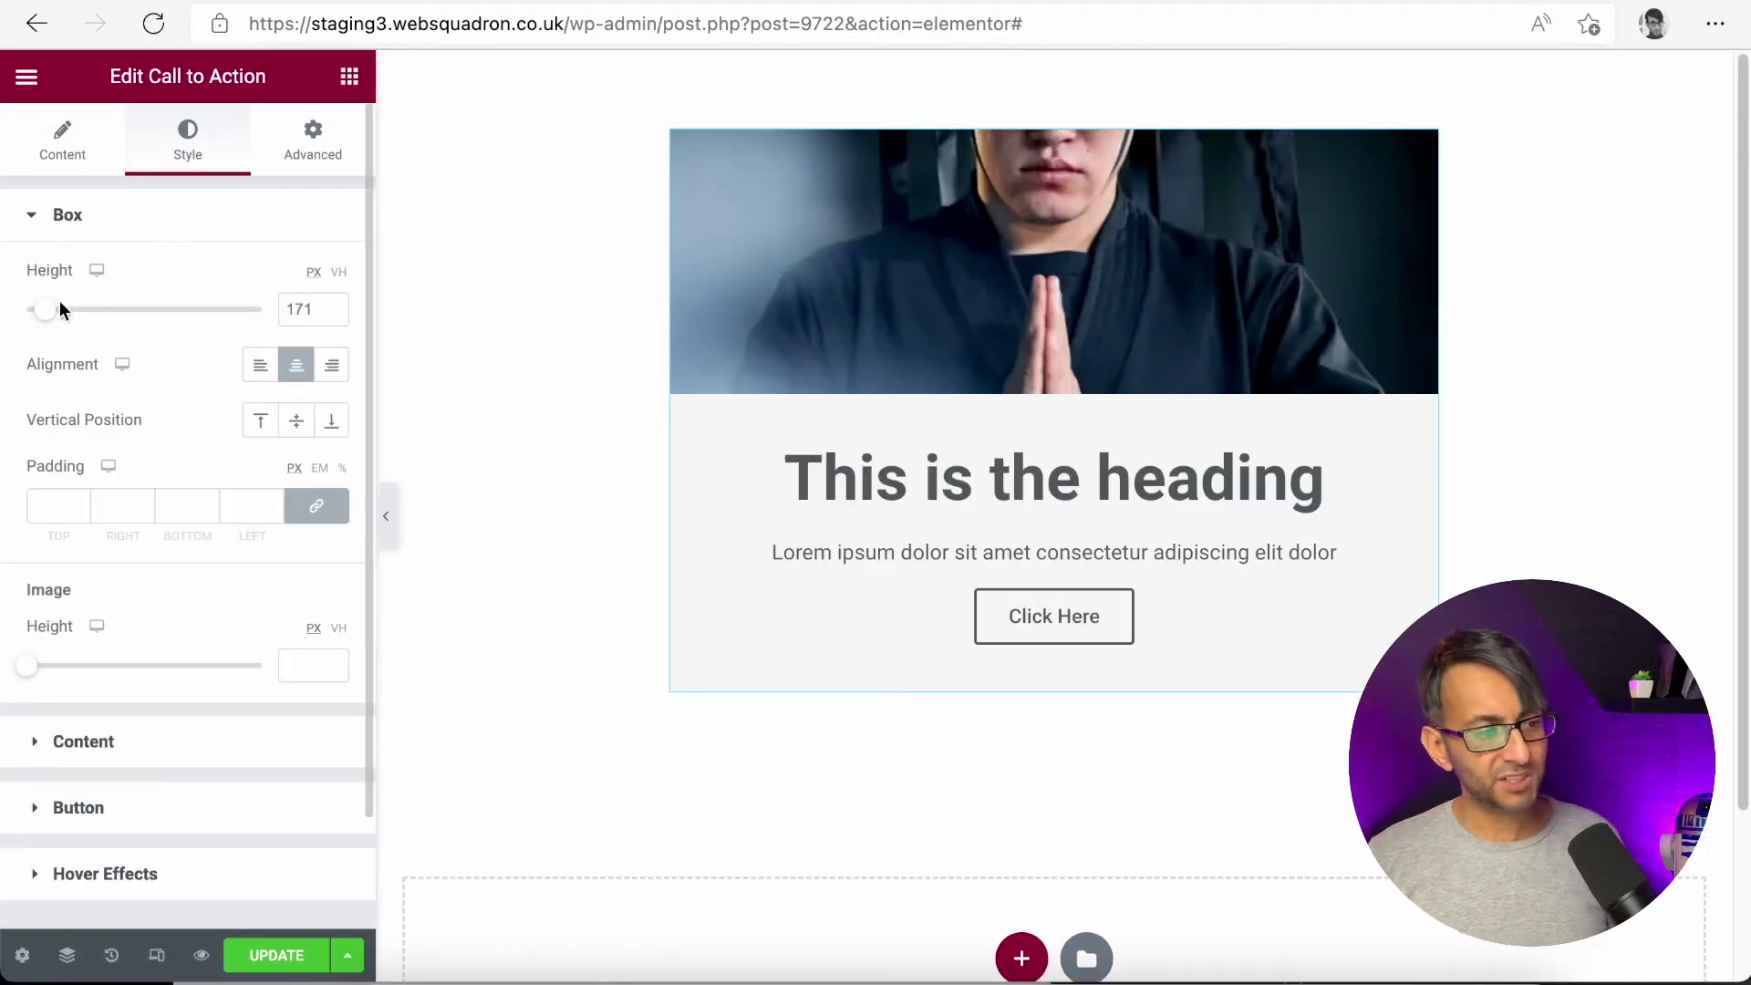
left_click_drag(51, 315, 129, 315)
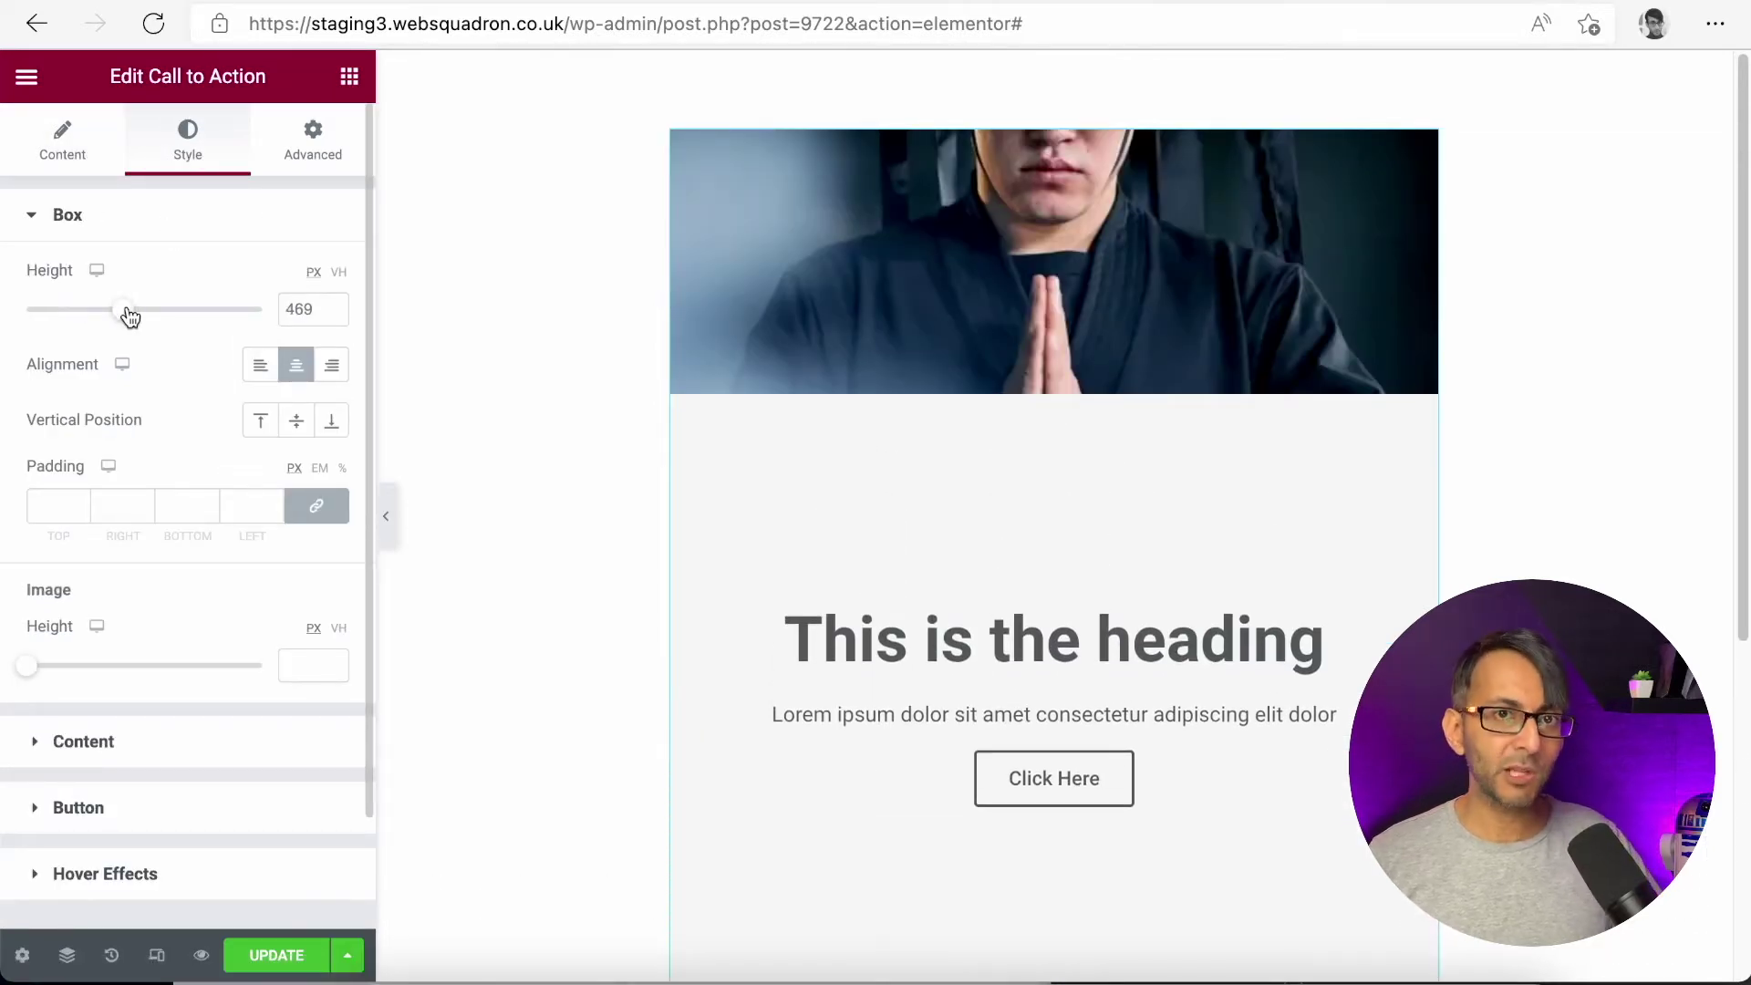
left_click_drag(122, 316, 81, 310)
left_click_drag(320, 312, 162, 307)
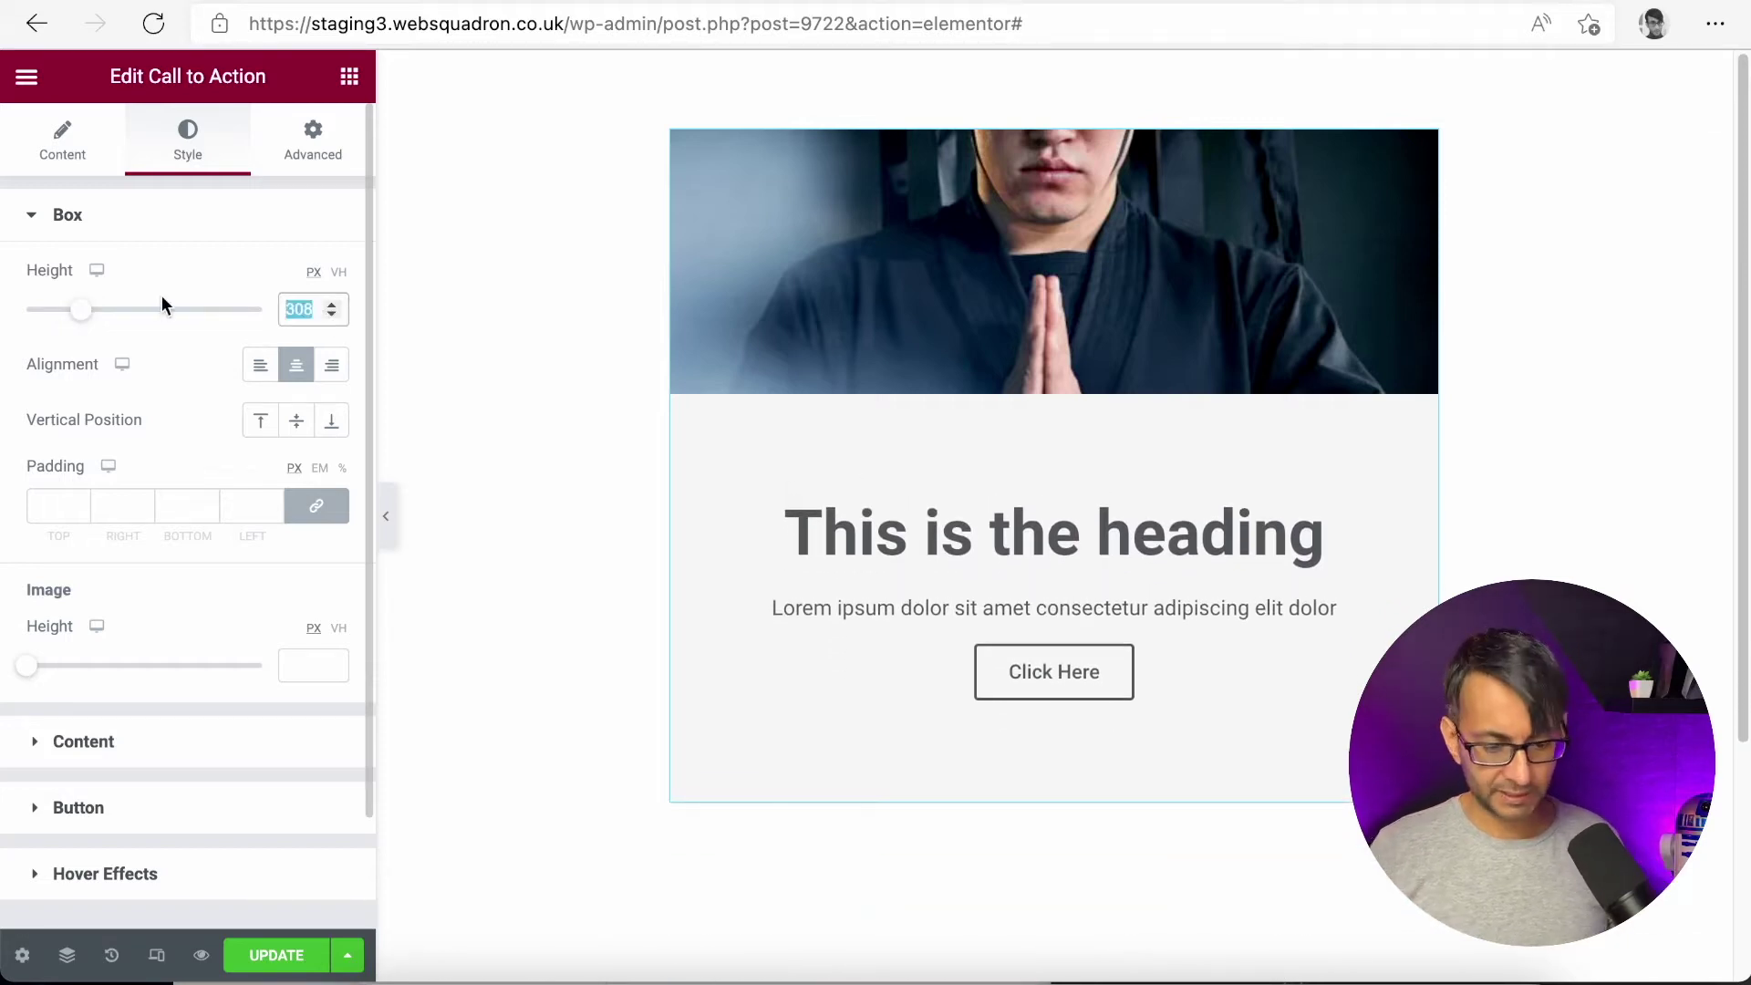
key("BackSpace")
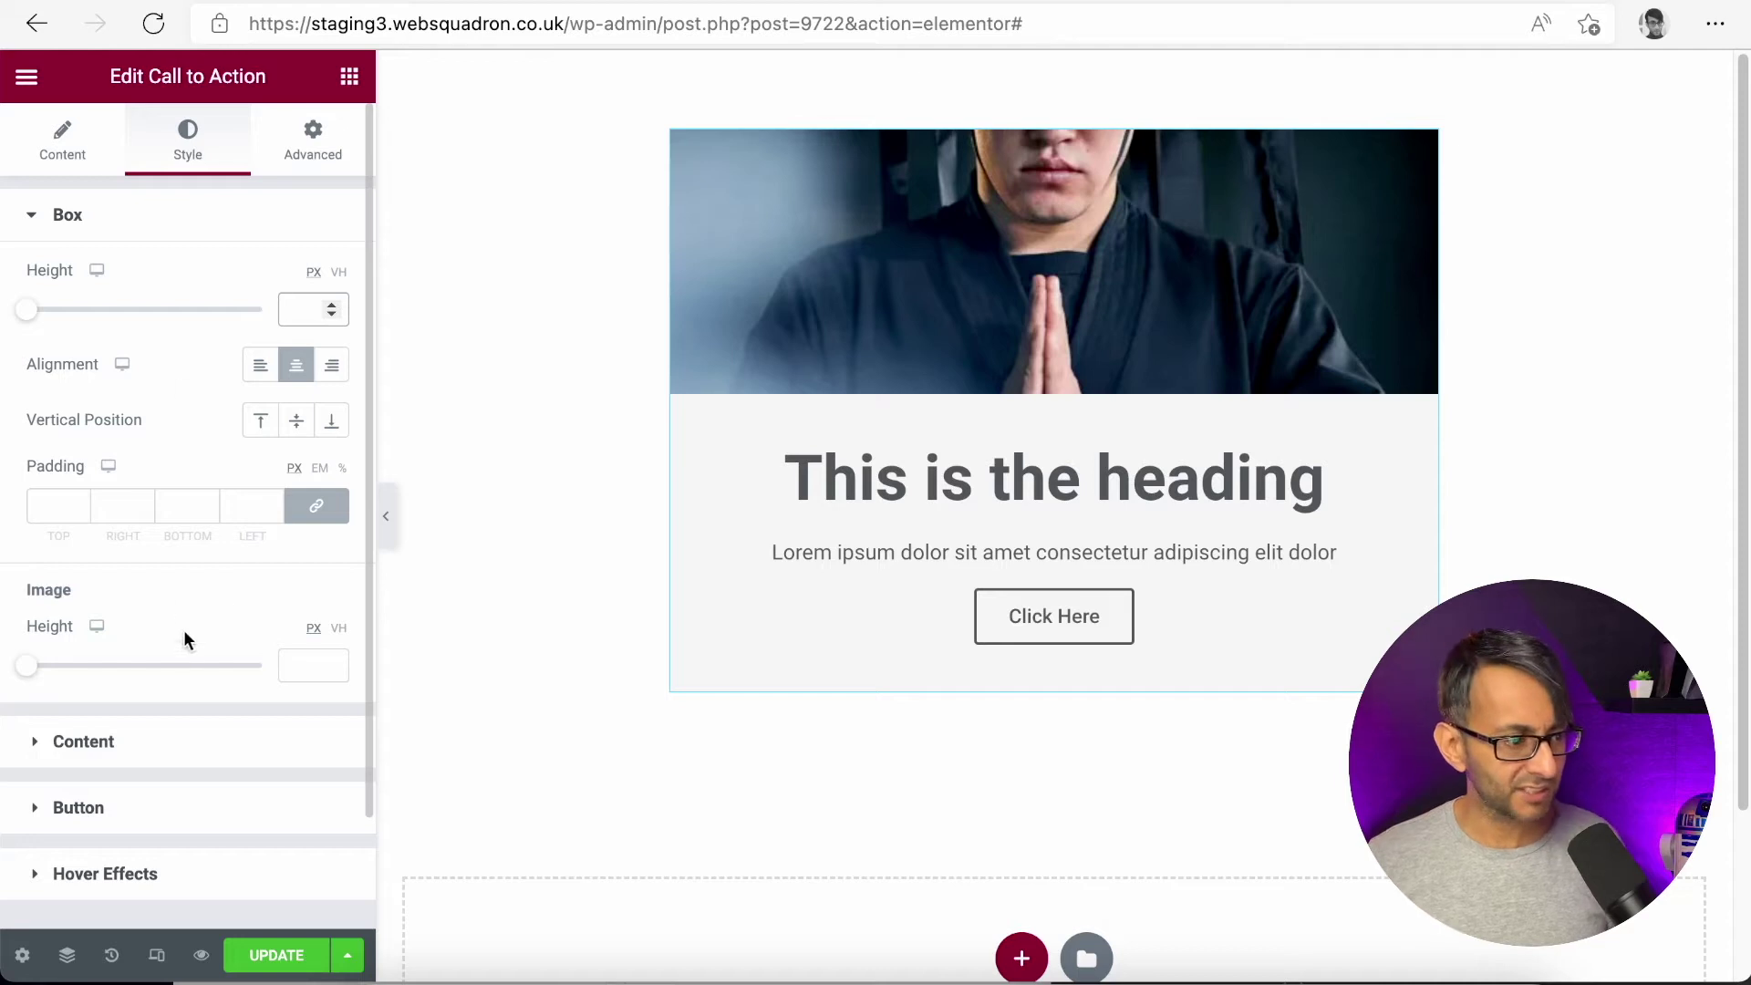
left_click_drag(26, 666, 225, 676)
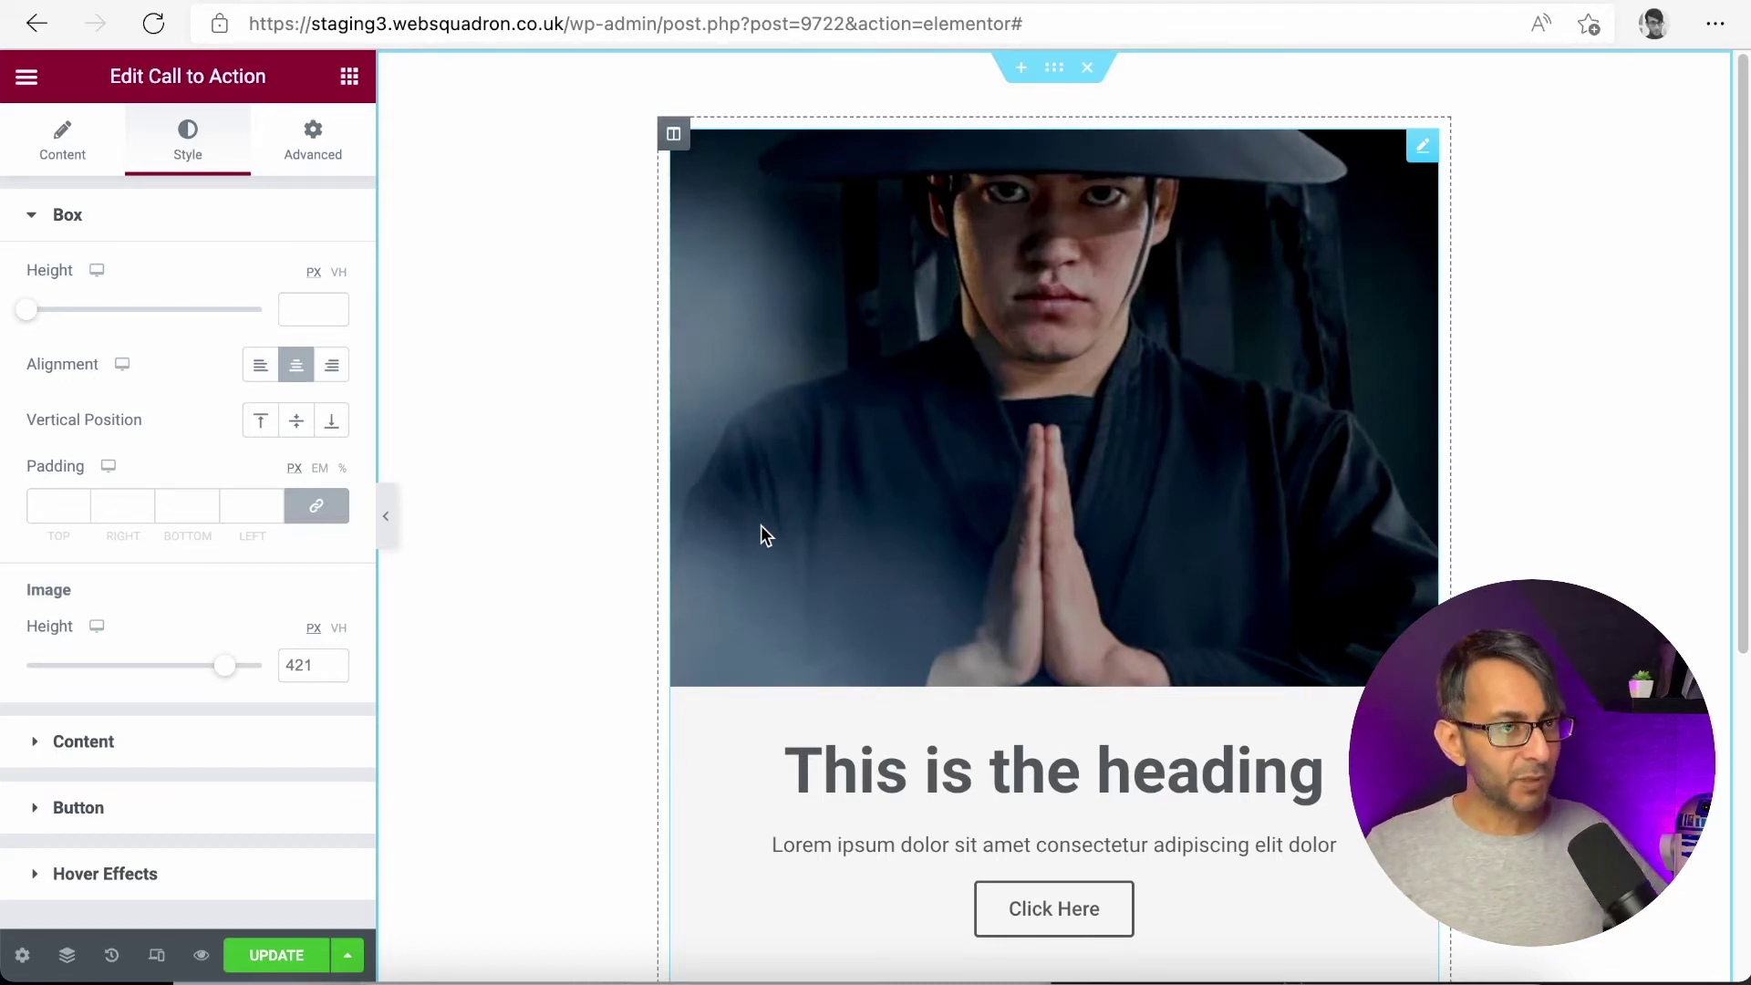
Switch the widget to the Cover skin with Full image size.
left_click(73, 151)
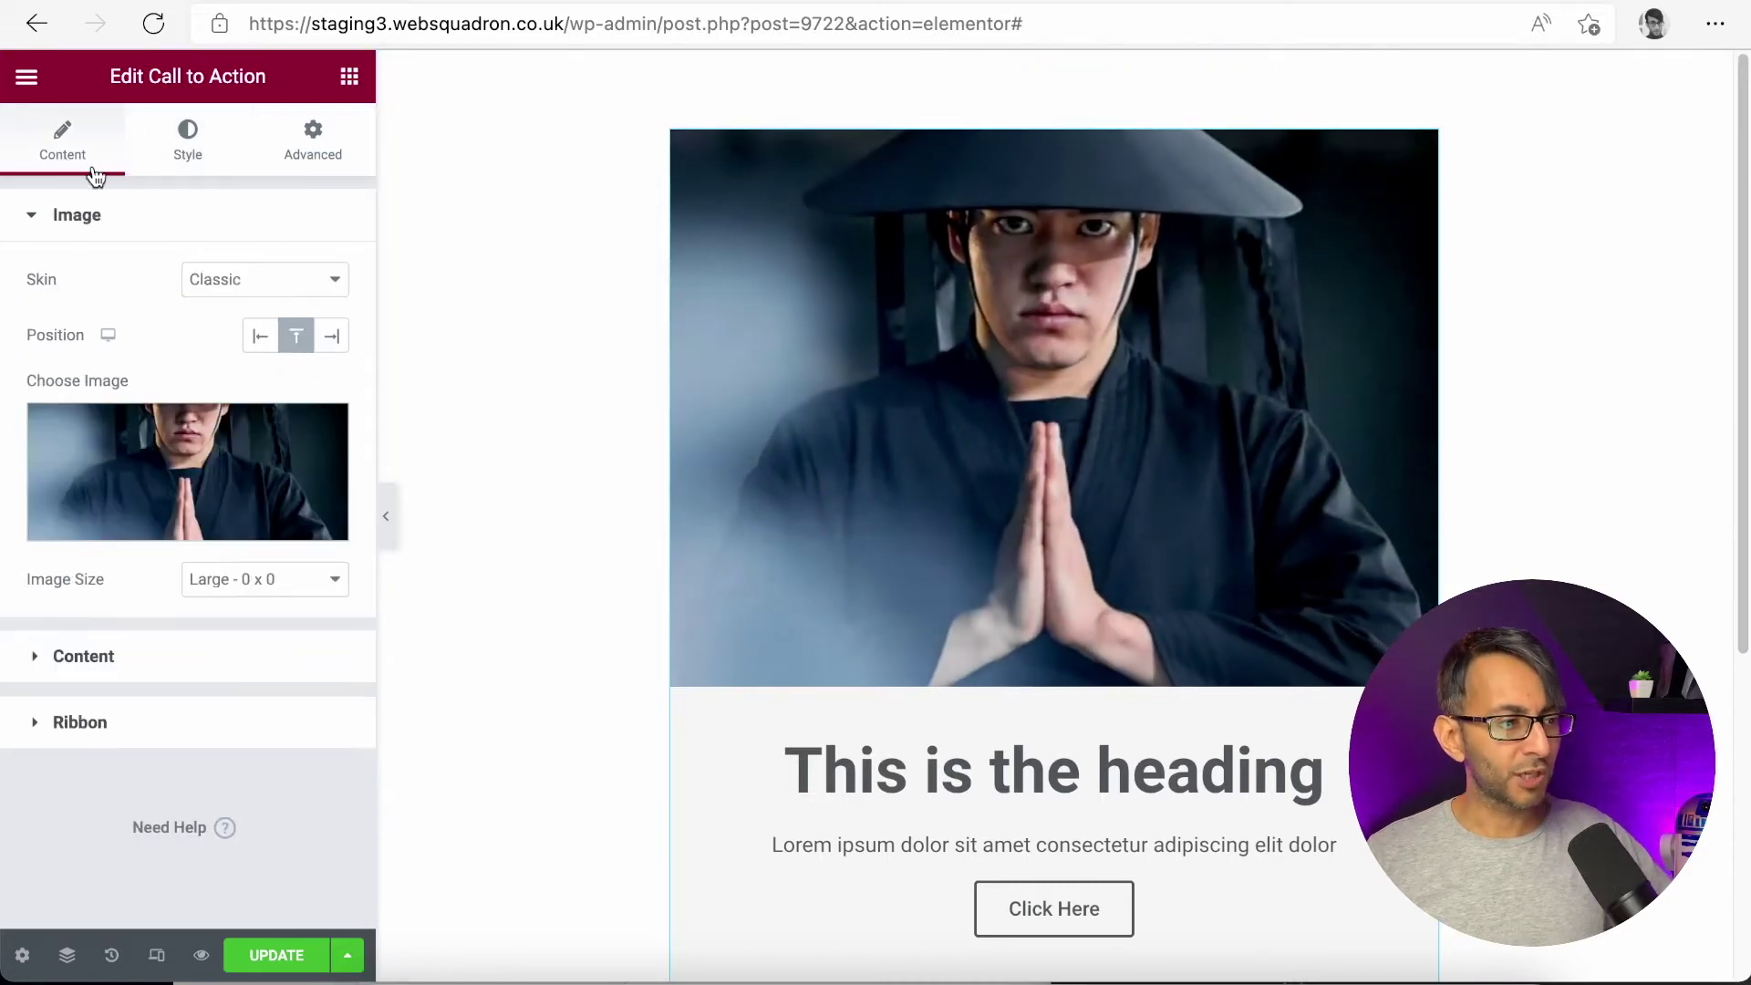
left_click(274, 284)
left_click(274, 304)
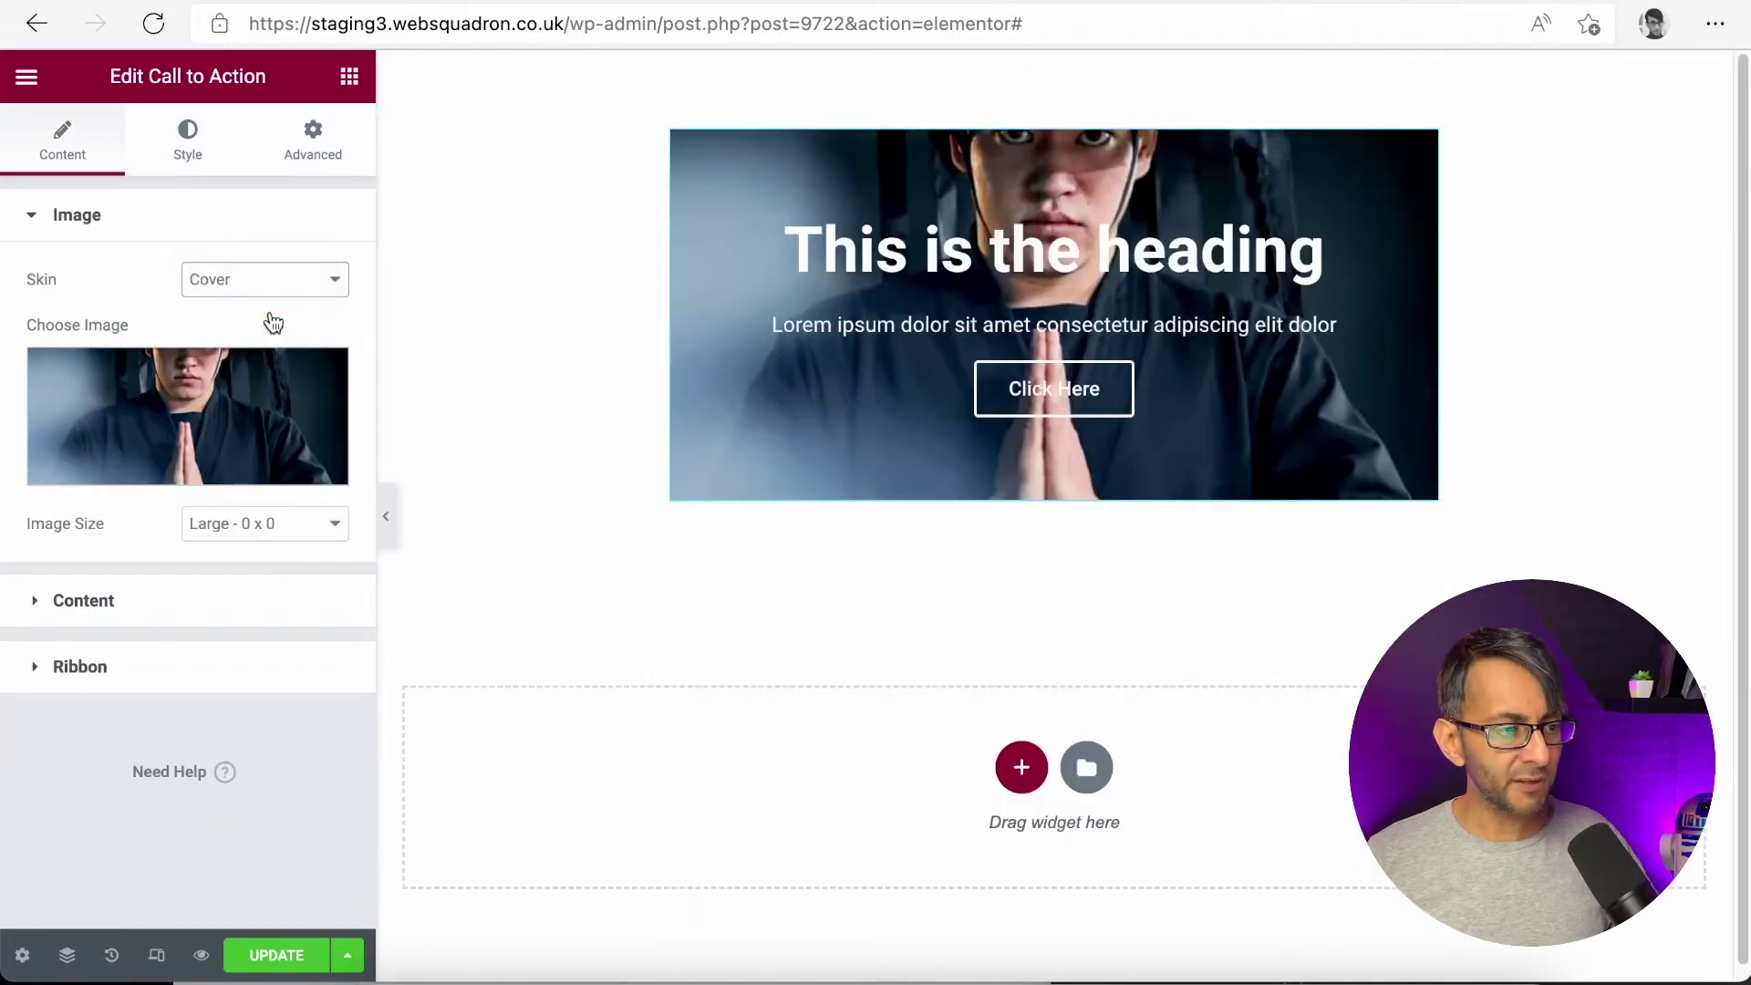
left_click(241, 529)
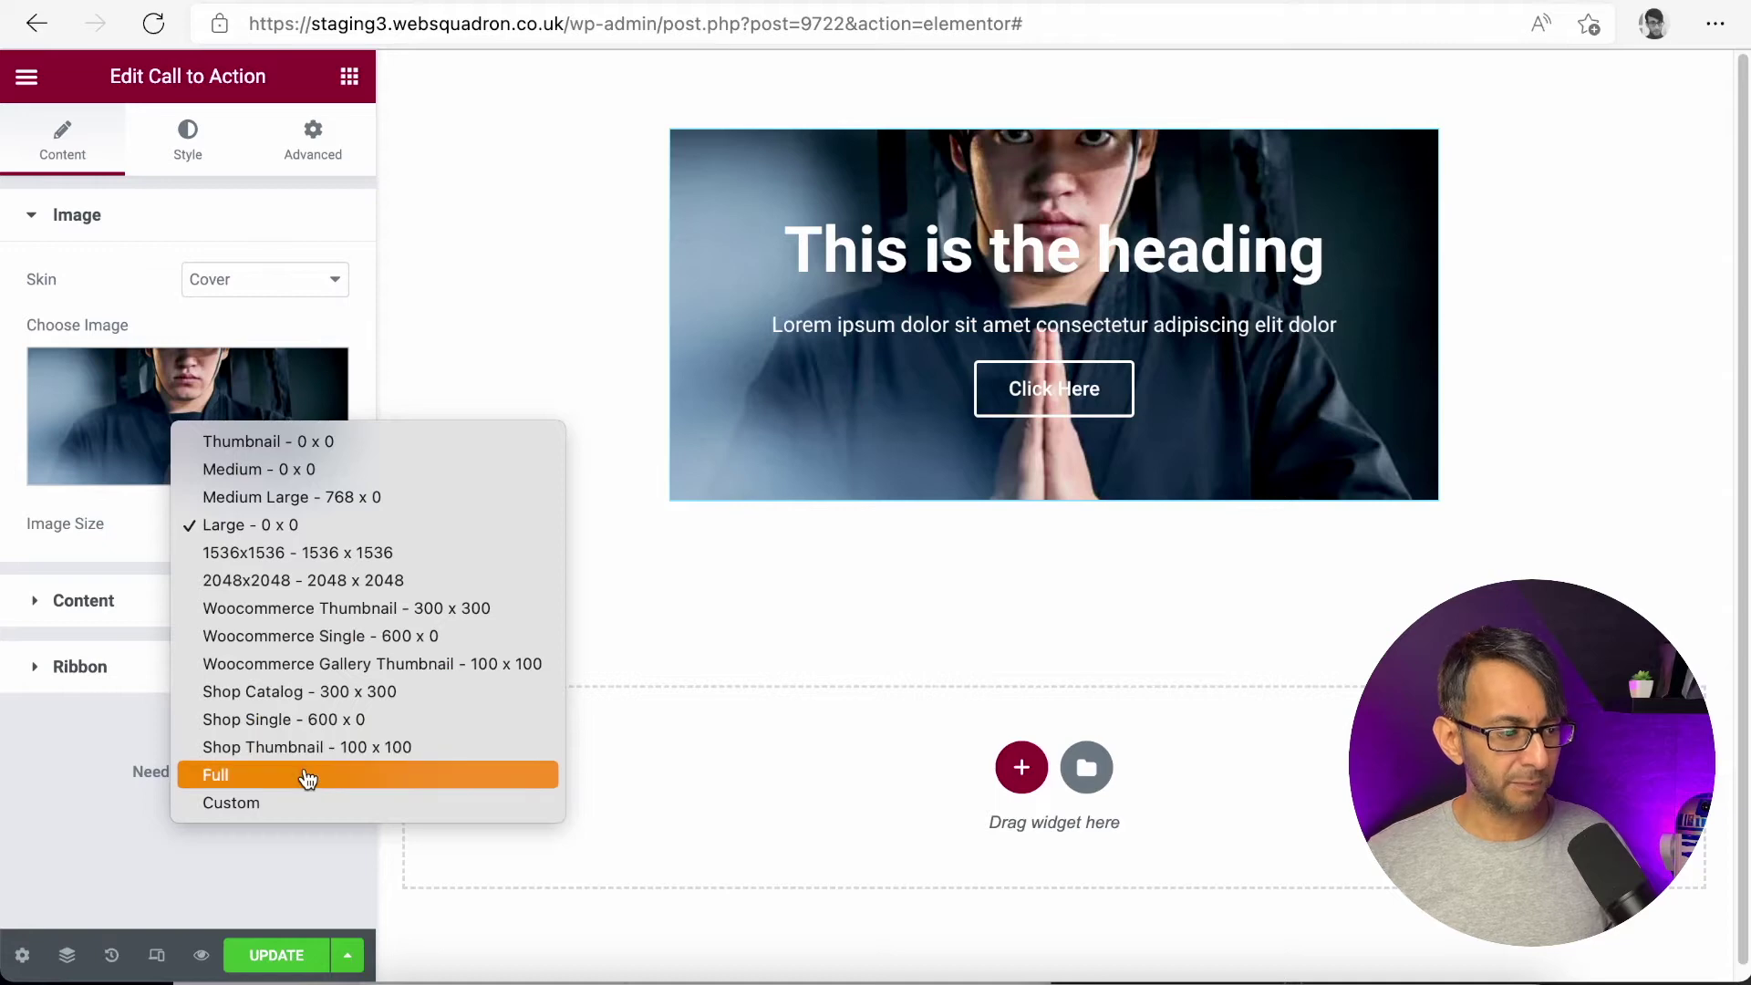
left_click(307, 775)
Set the box height to 480 px.
left_click(198, 159)
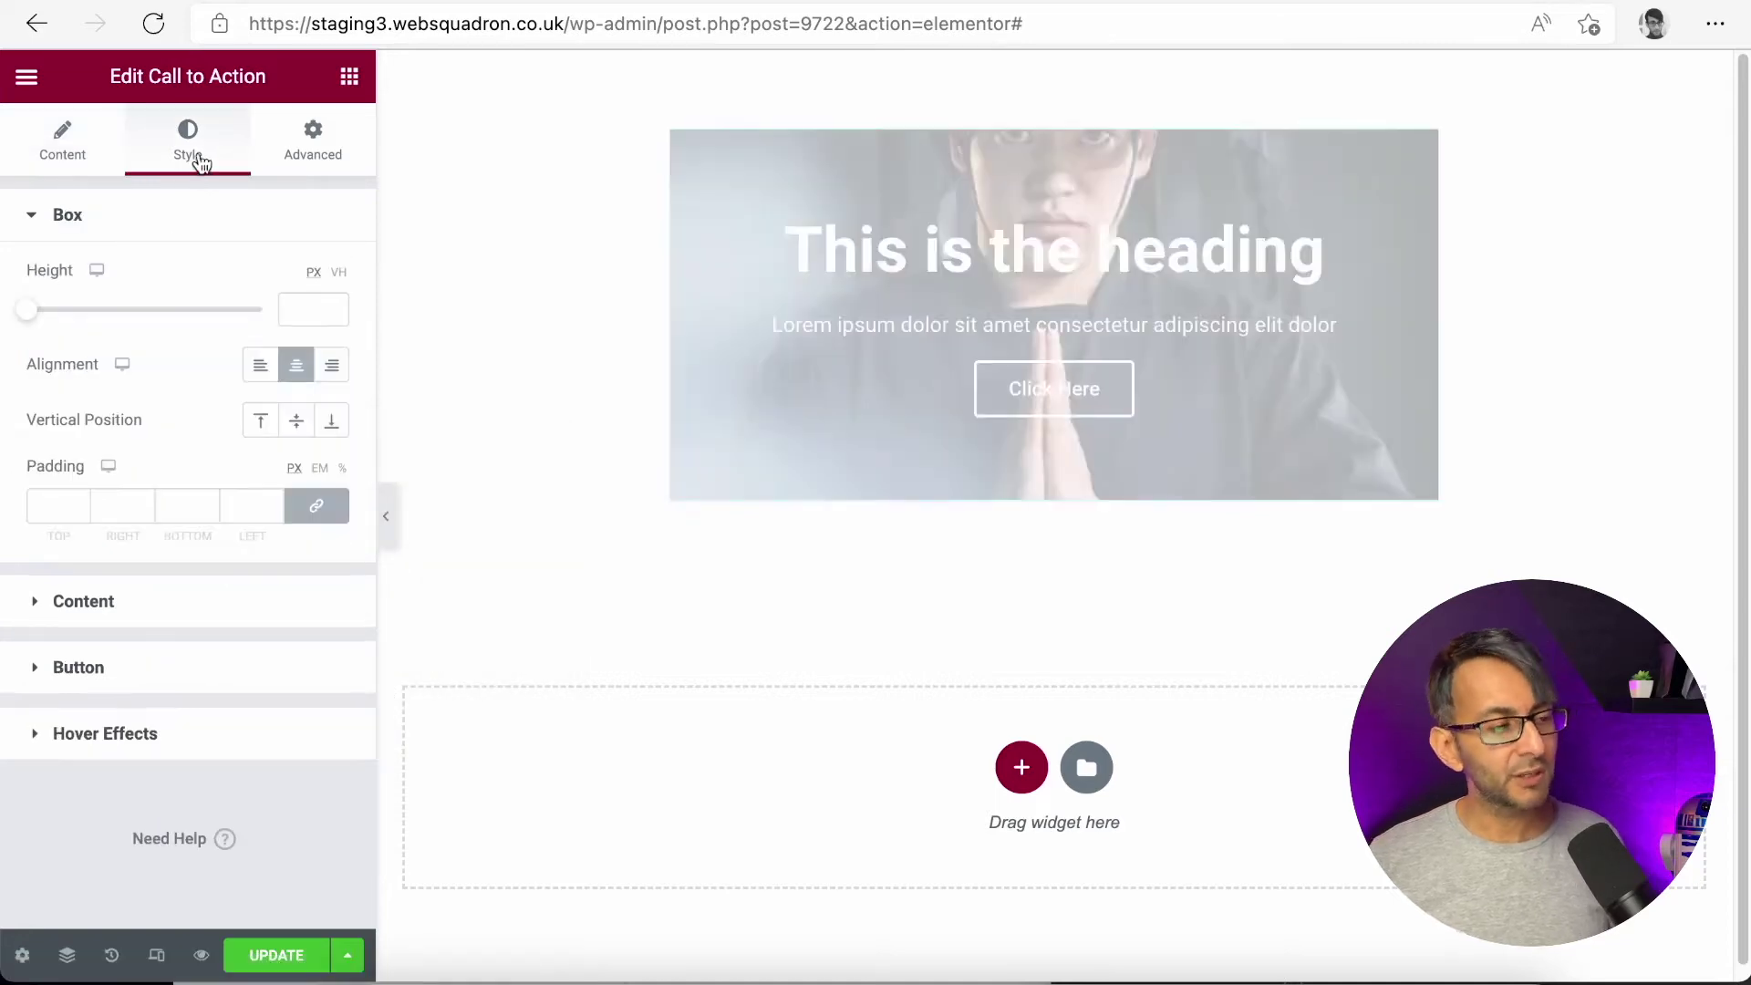
left_click_drag(28, 324, 137, 325)
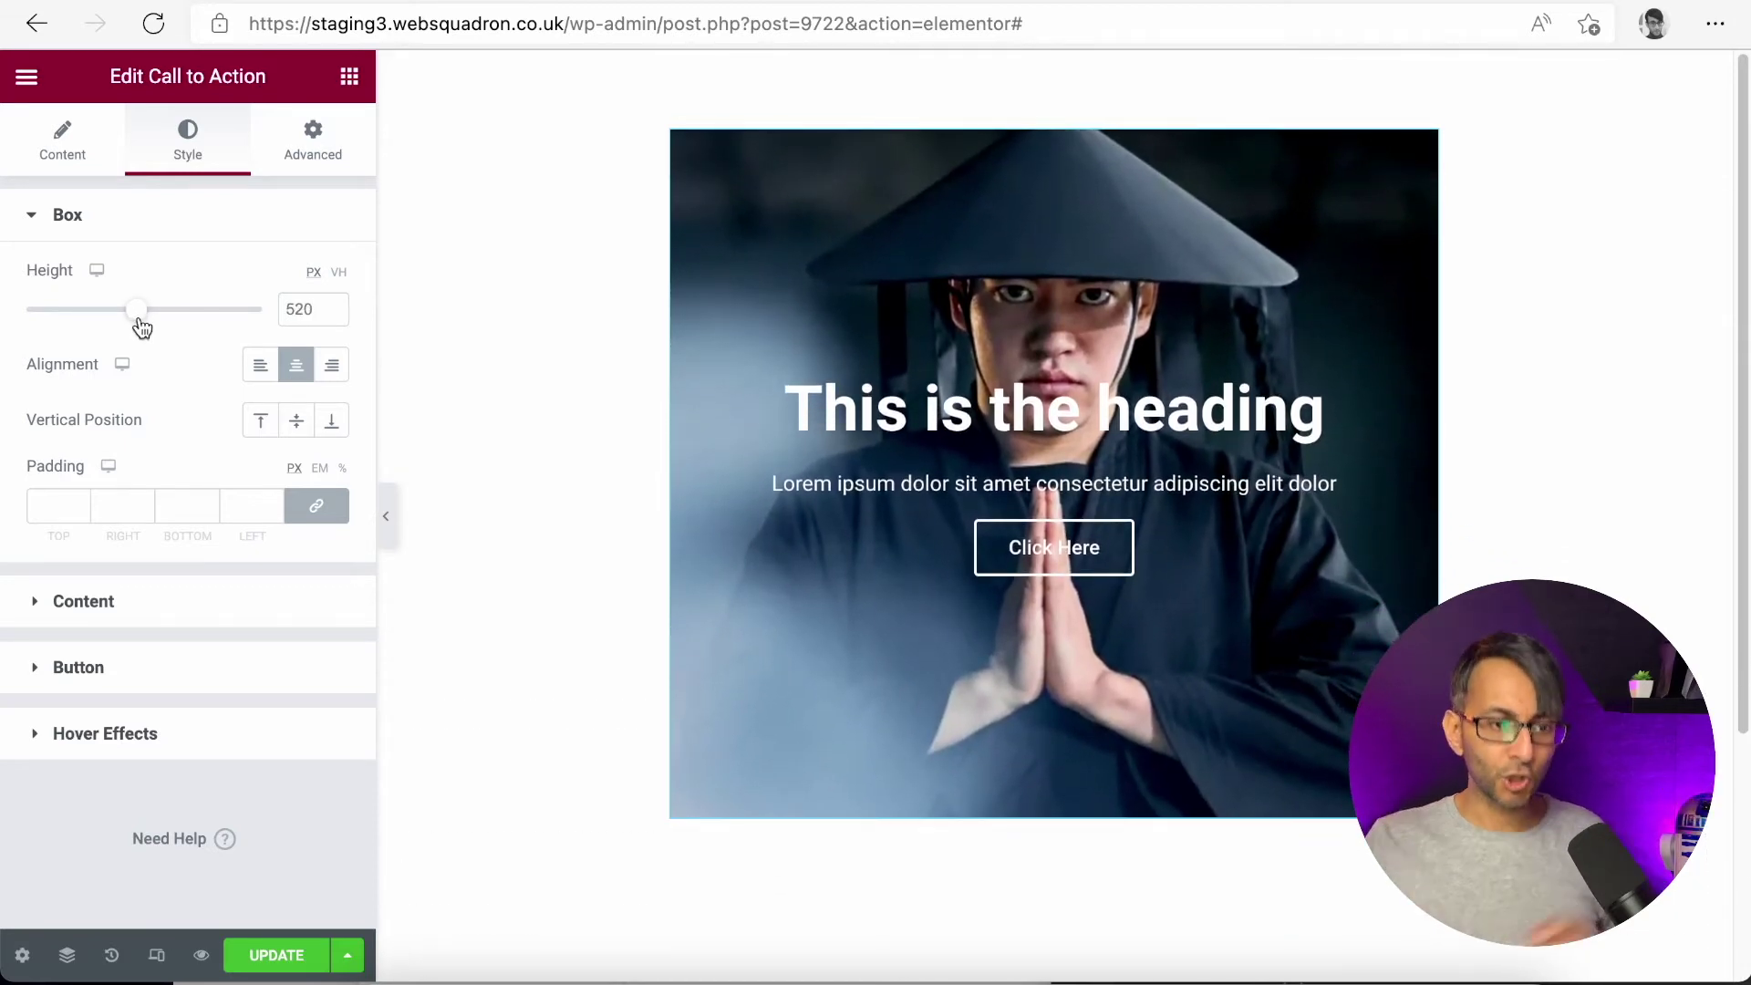
left_click_drag(141, 326, 129, 325)
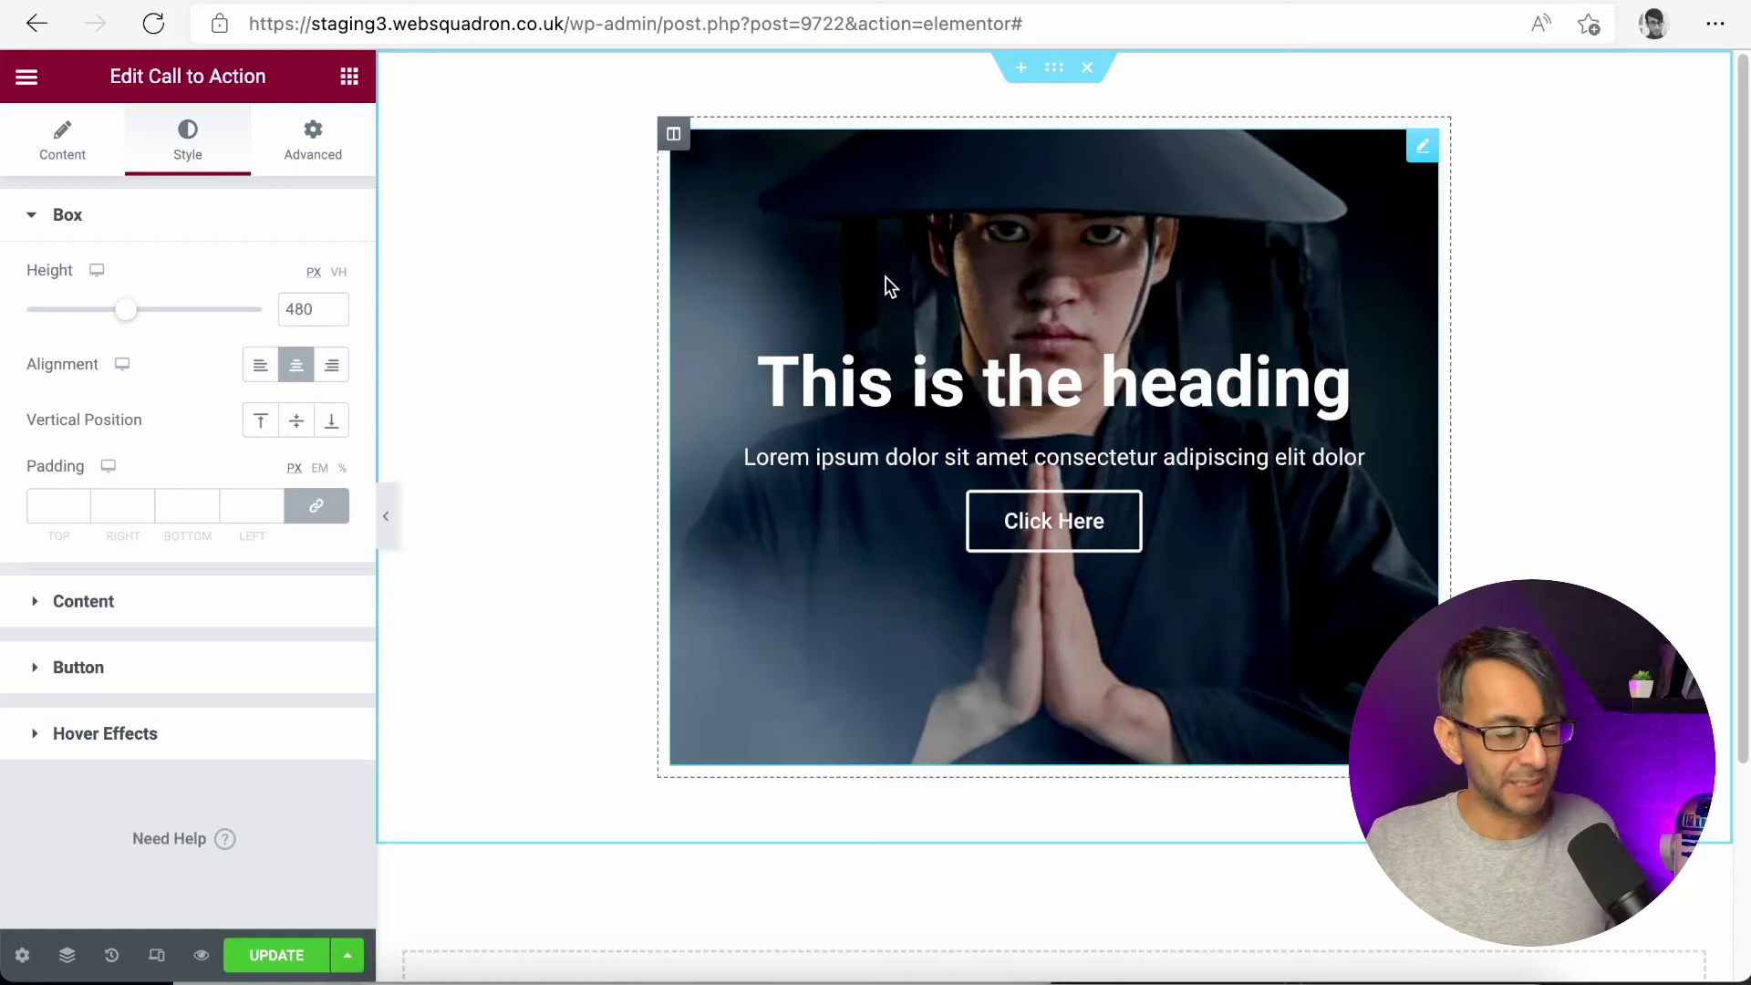
left_click(63, 162)
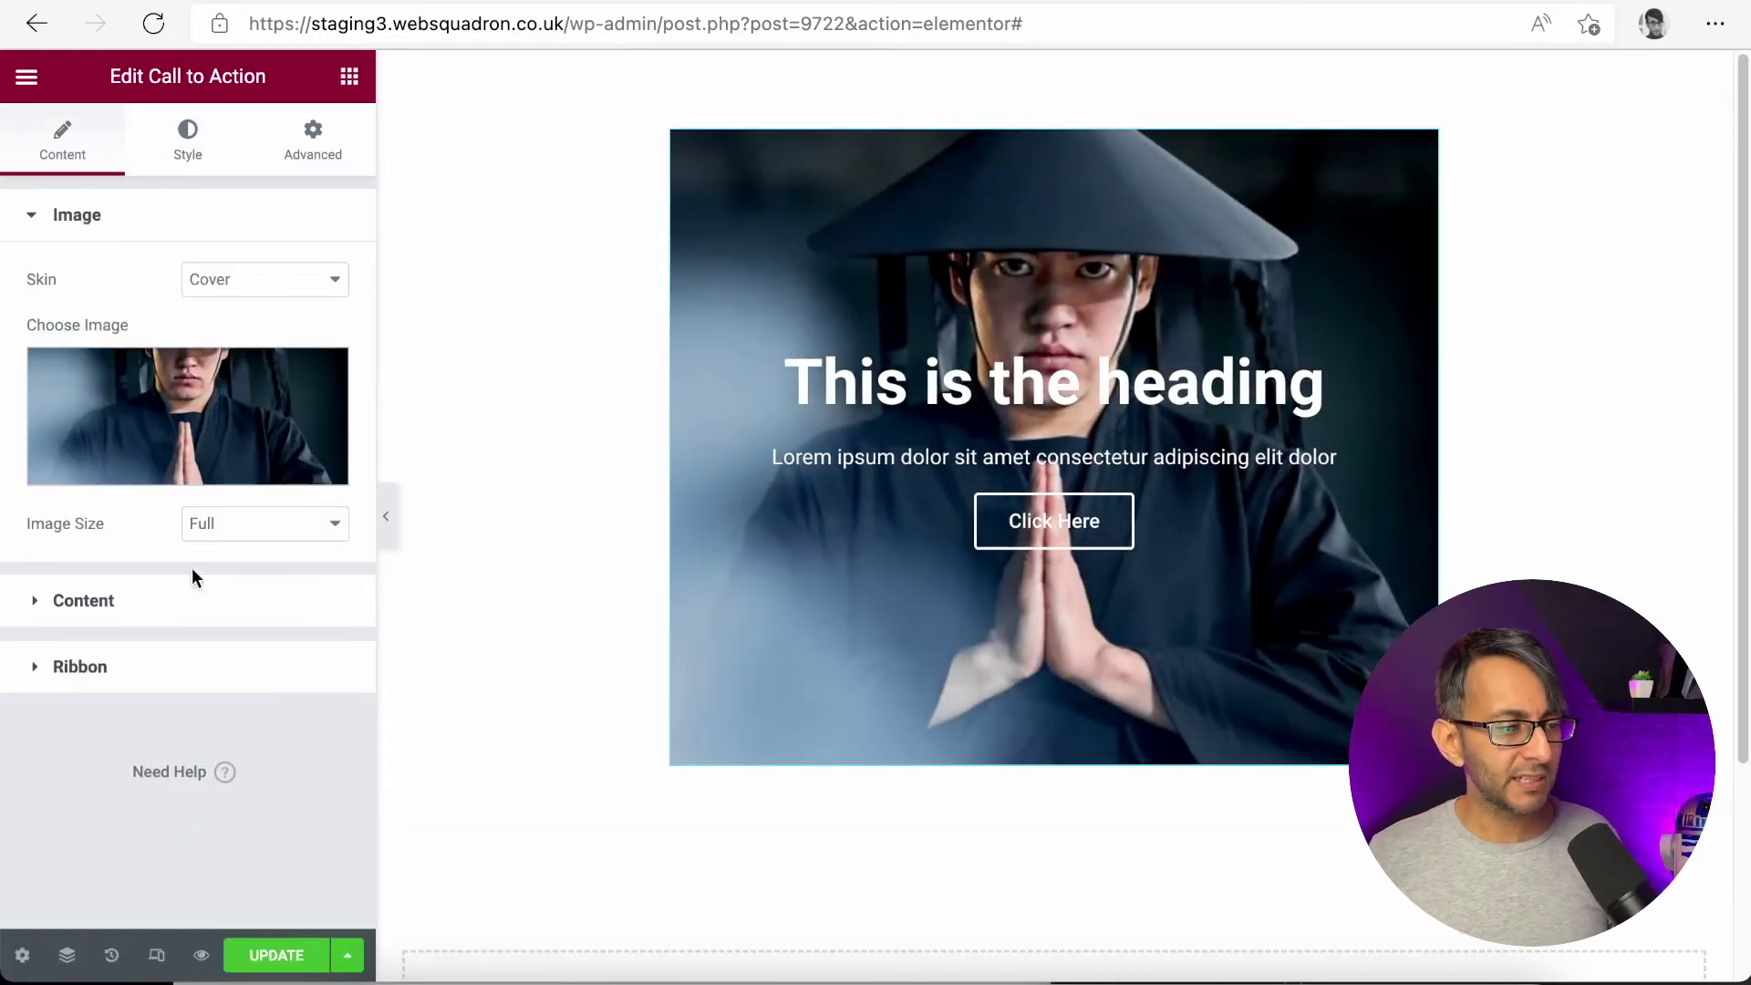
Clear the title, description and button text fields.
left_click(201, 620)
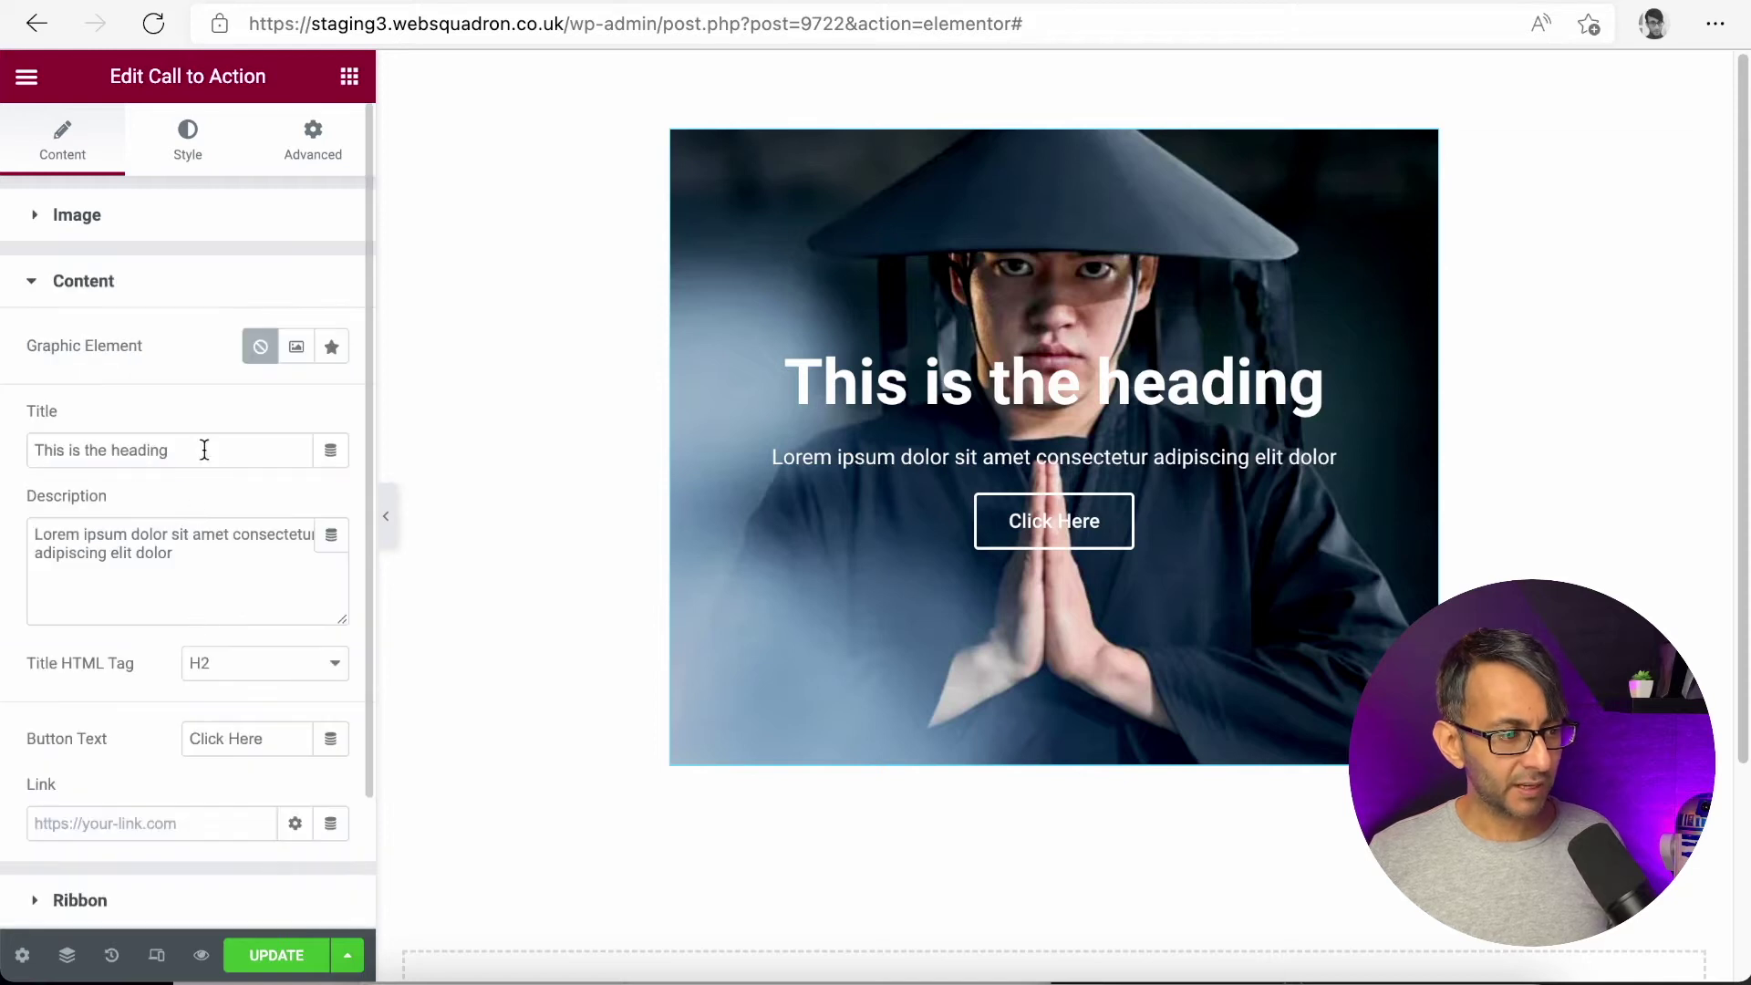
left_click_drag(203, 449, 5, 412)
key("BackSpace")
left_click(173, 552)
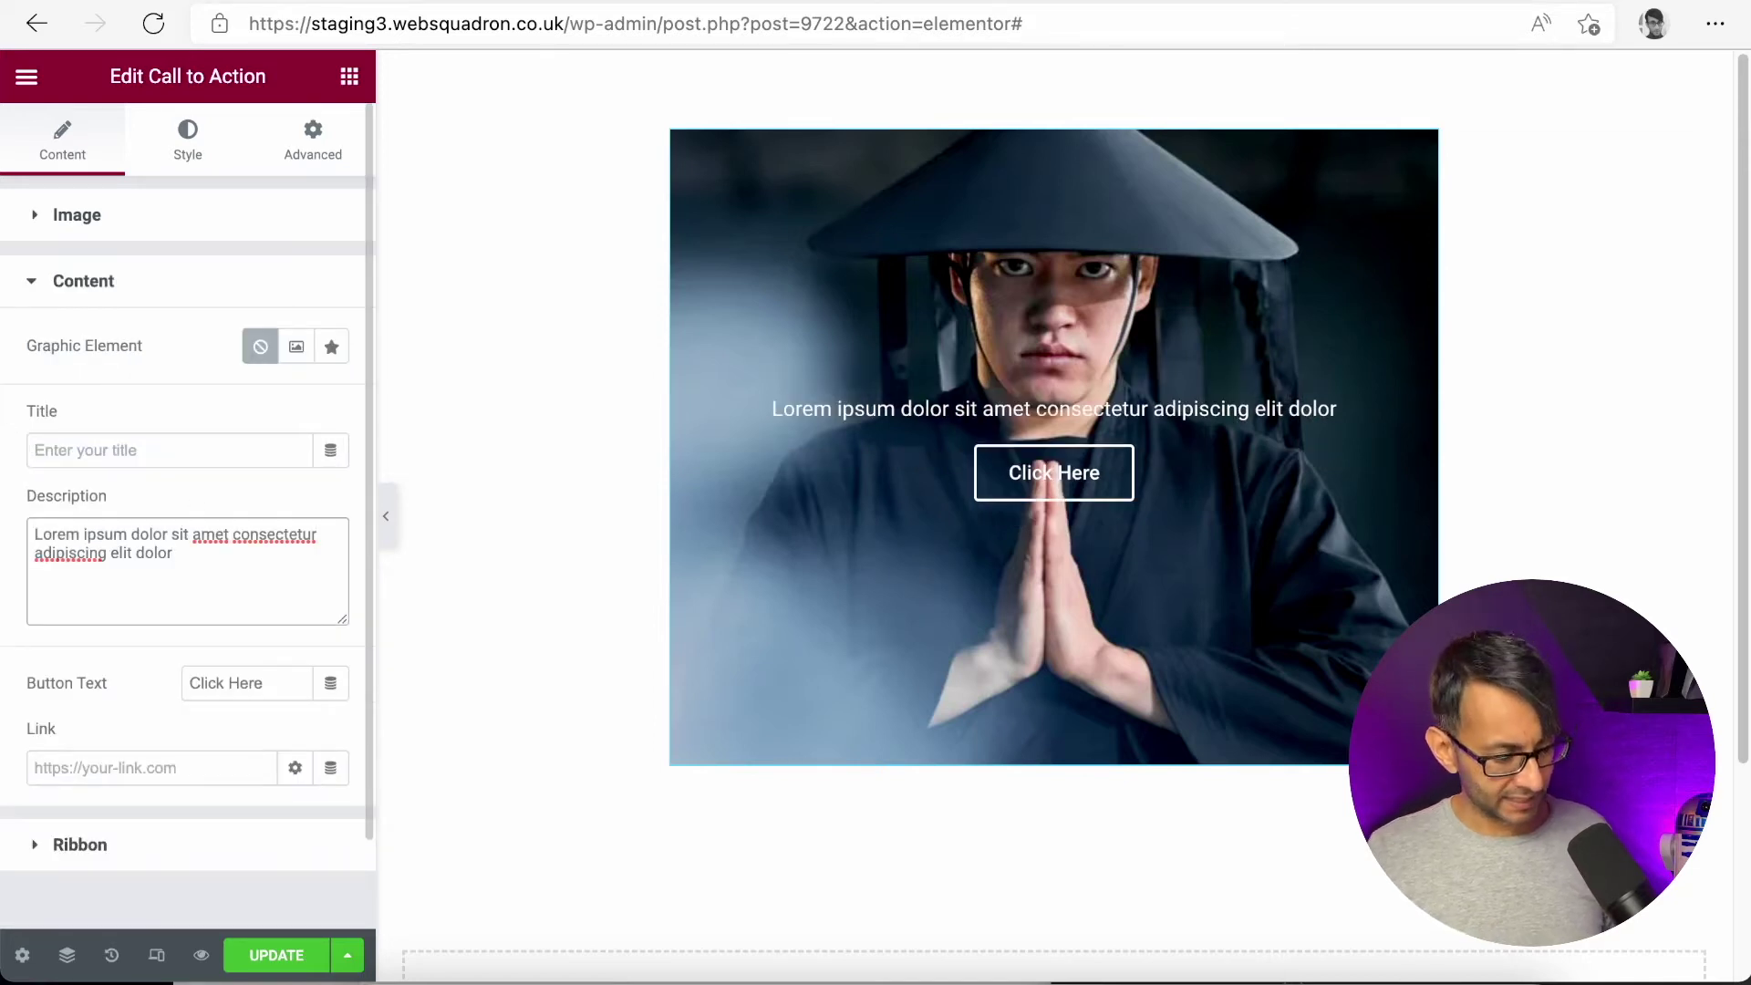
key("super+a")
key("BackSpace")
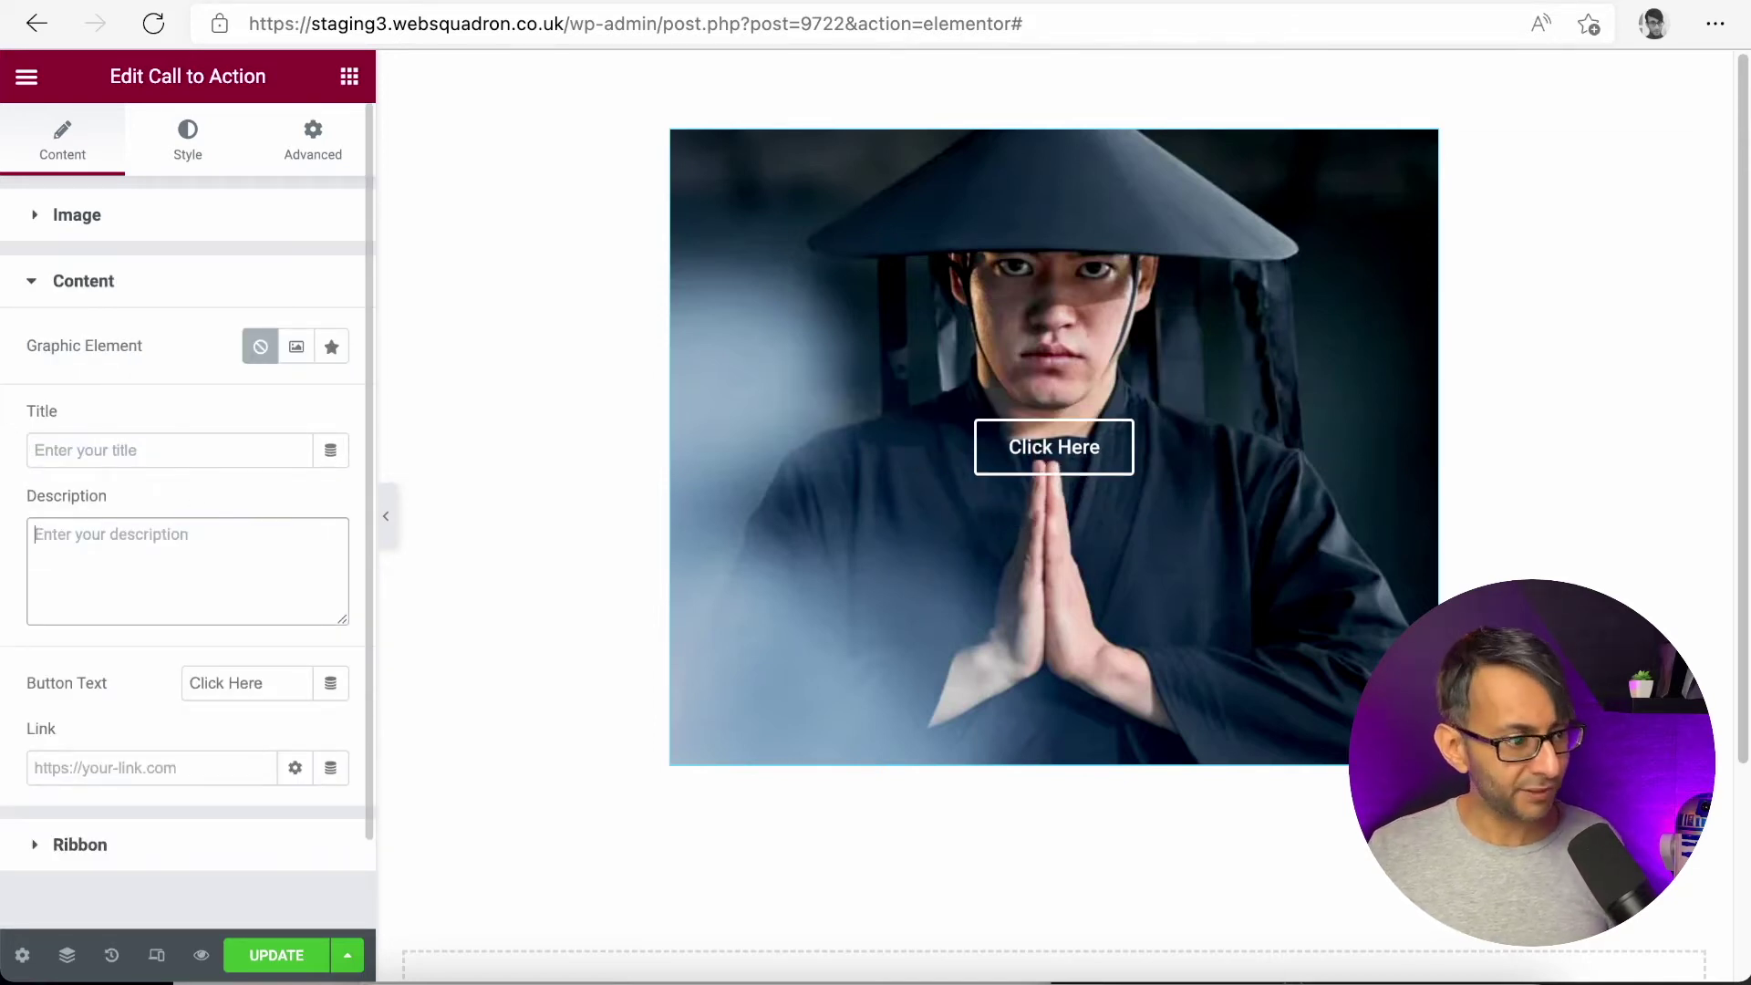
key("Tab")
key("BackSpace")
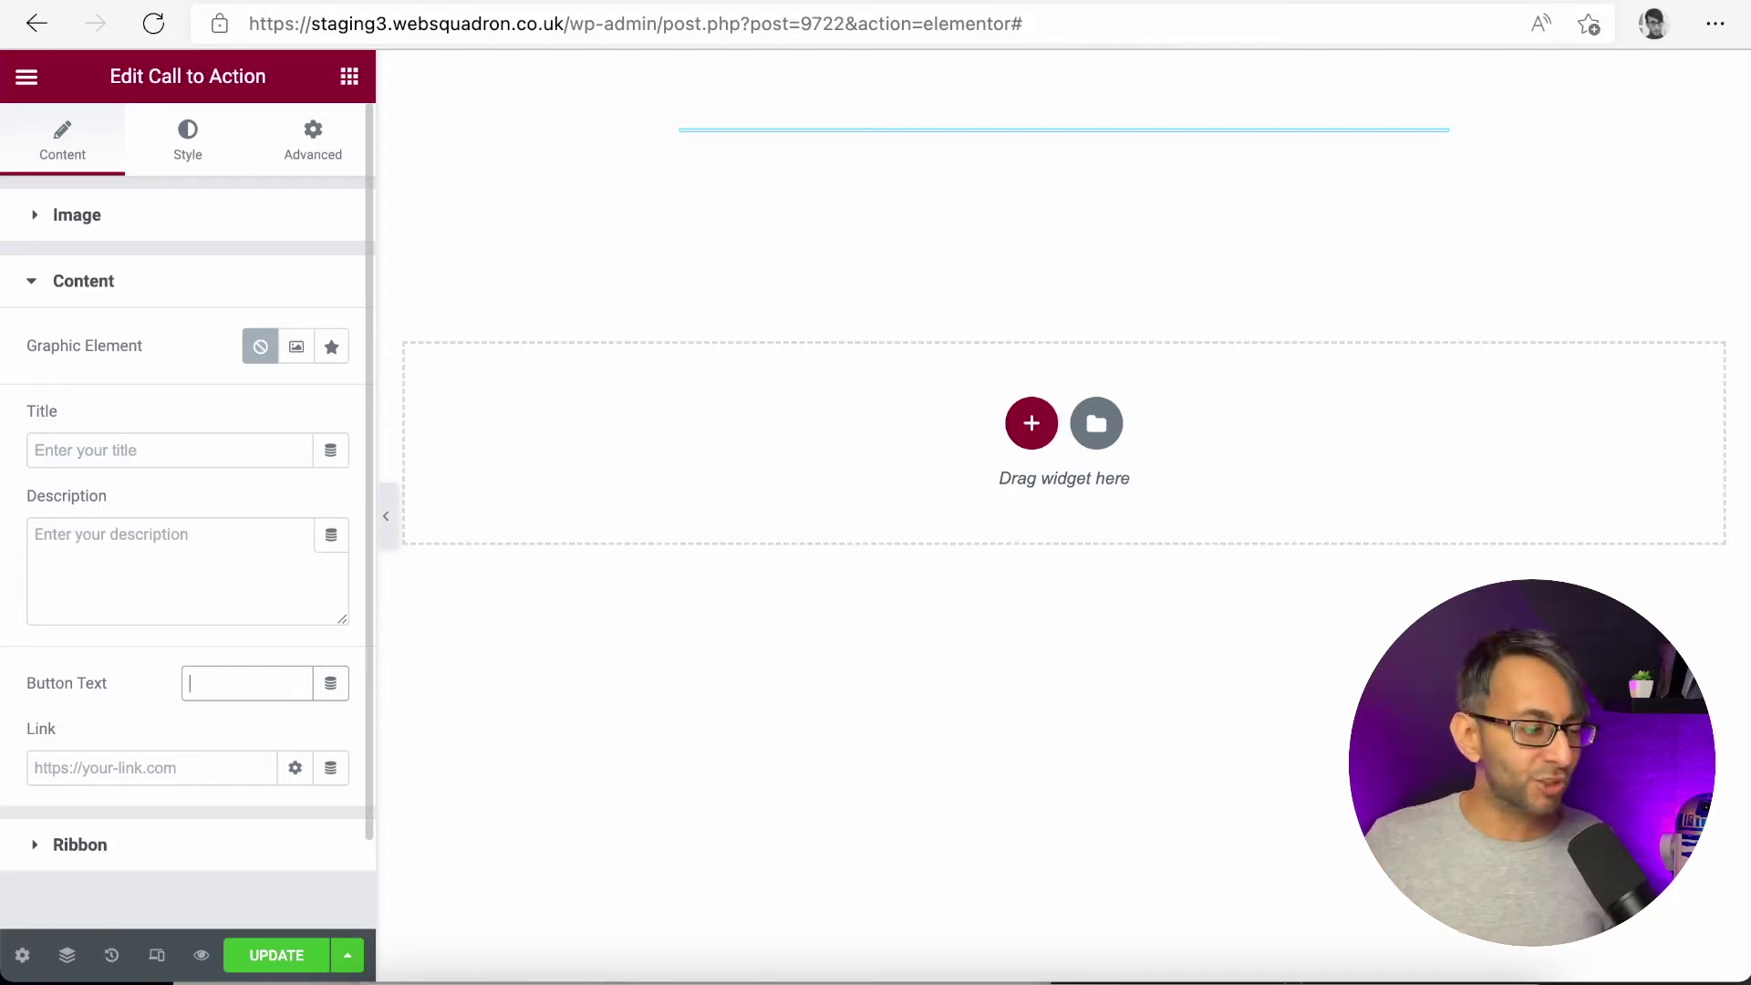
Make sure the title stays empty and check the image settings show Cover and Full.
left_click(240, 456)
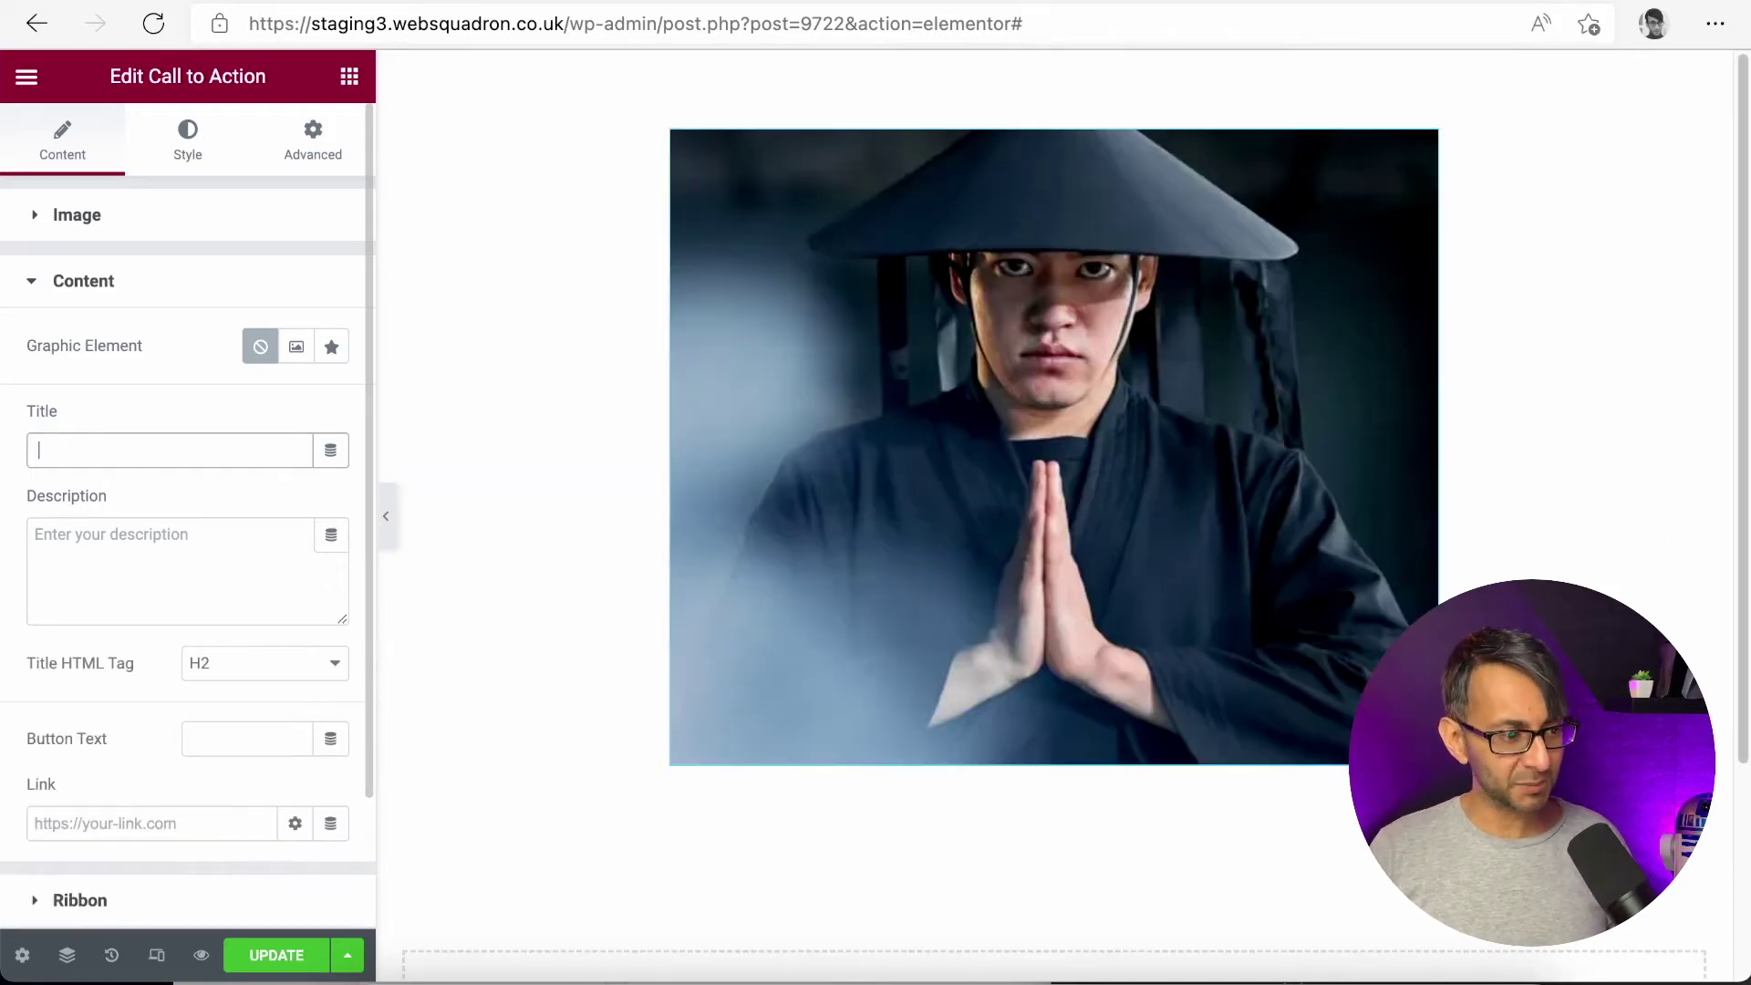
type("n")
key("BackSpace")
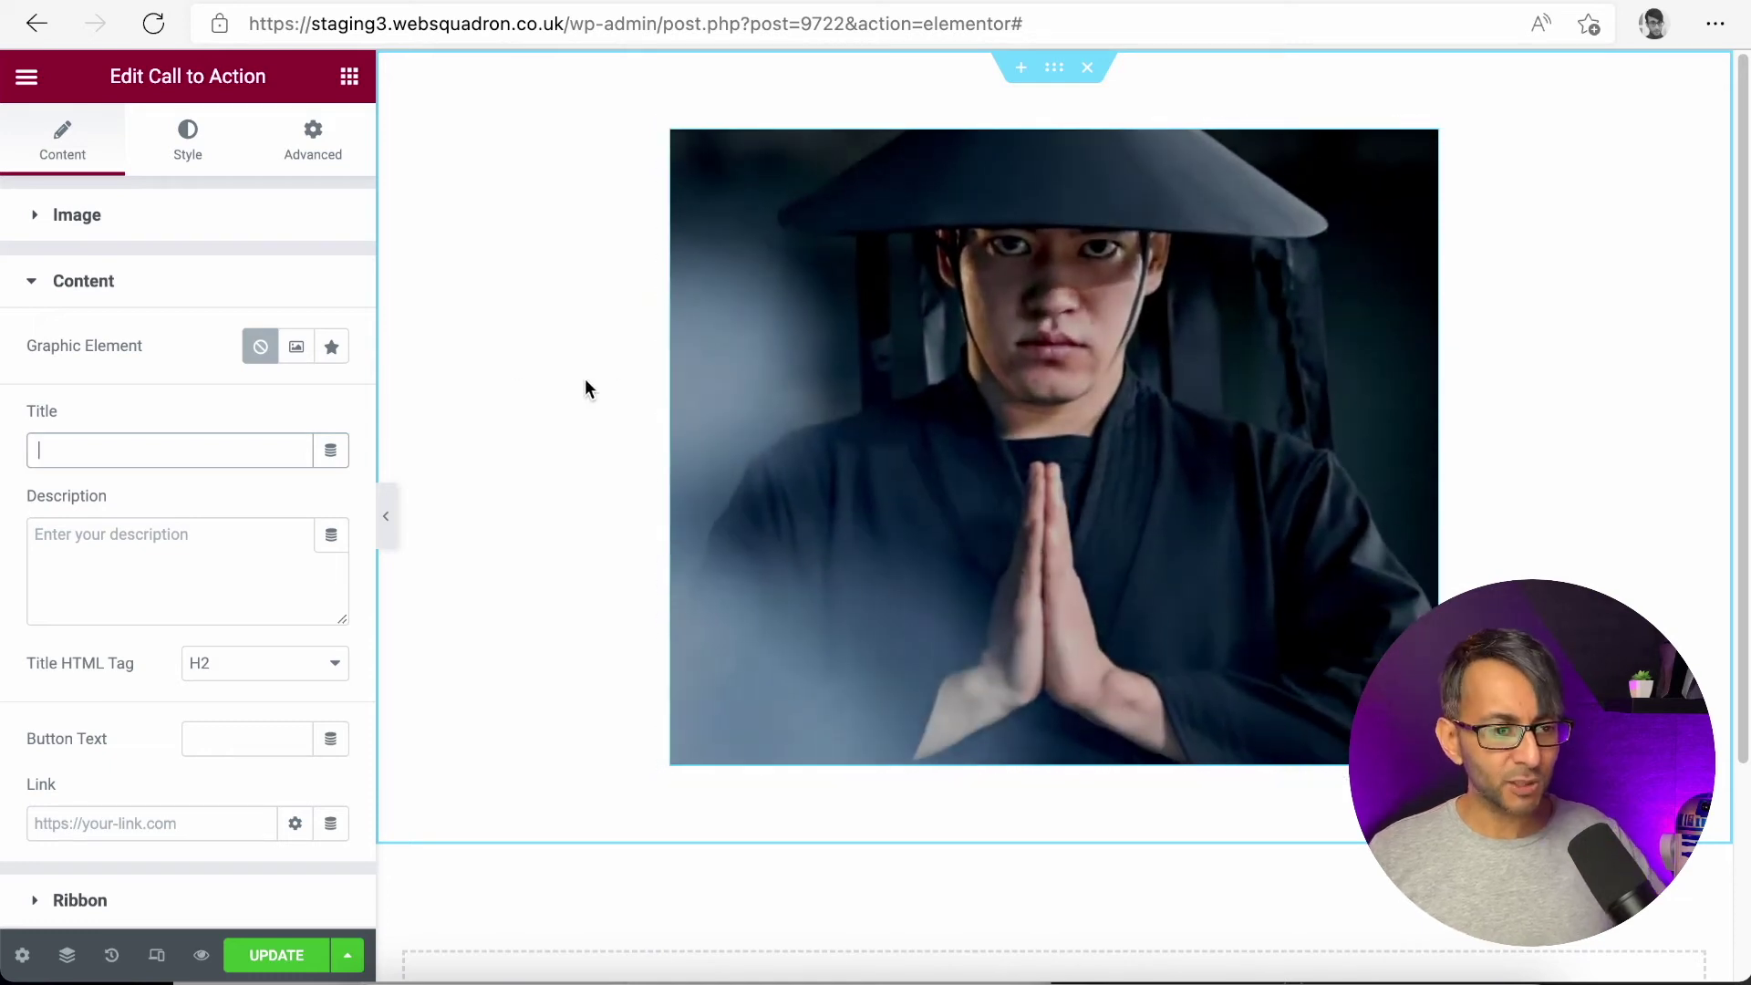
left_click(158, 219)
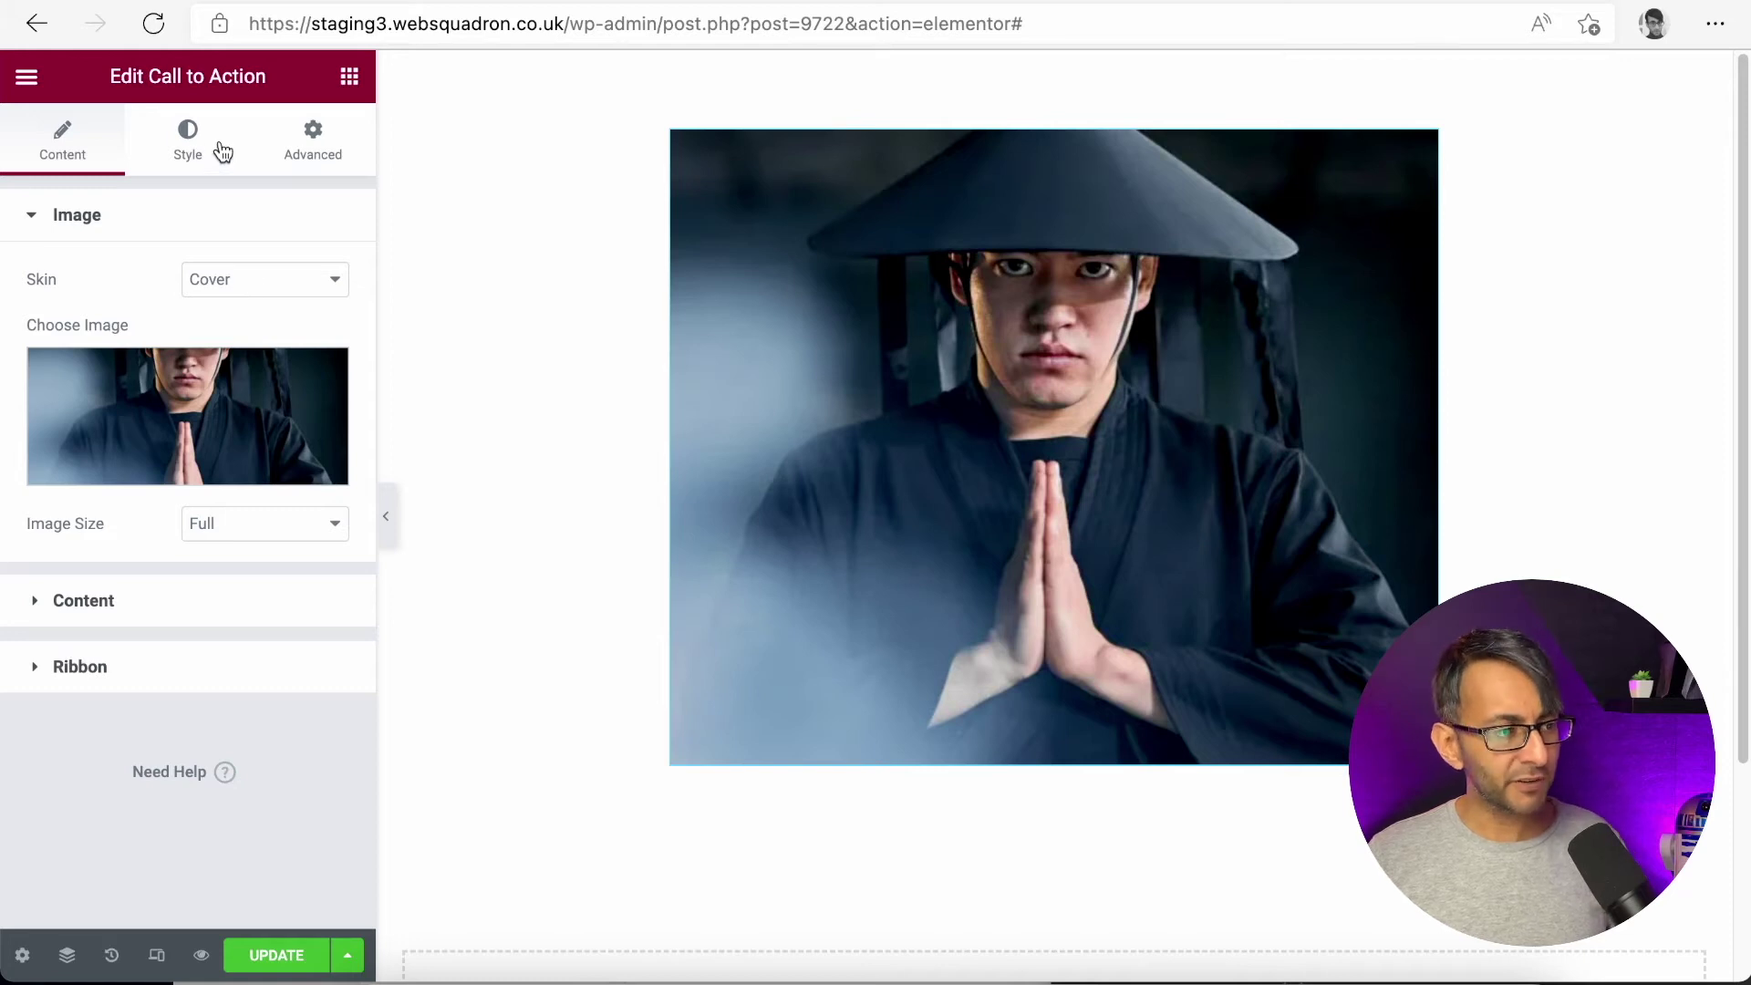
left_click(187, 144)
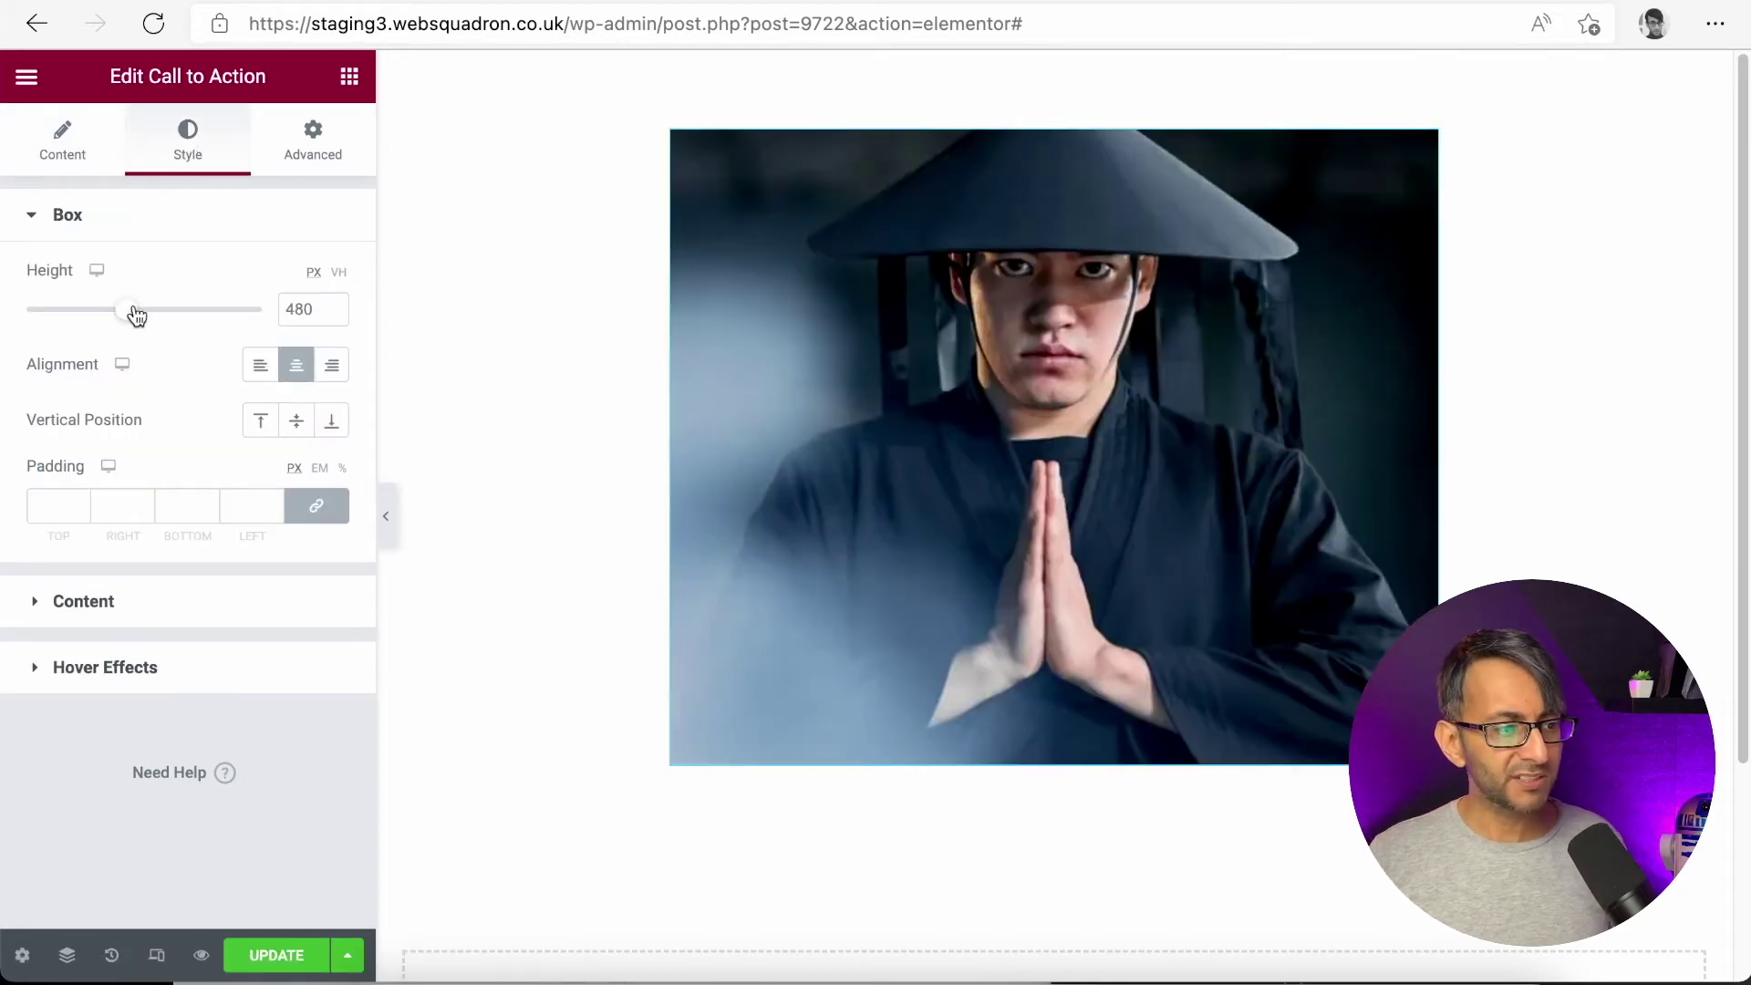
Set the box height to 485 px and try Left, Center and Right alignment, ending on Right.
left_click_drag(136, 315, 134, 315)
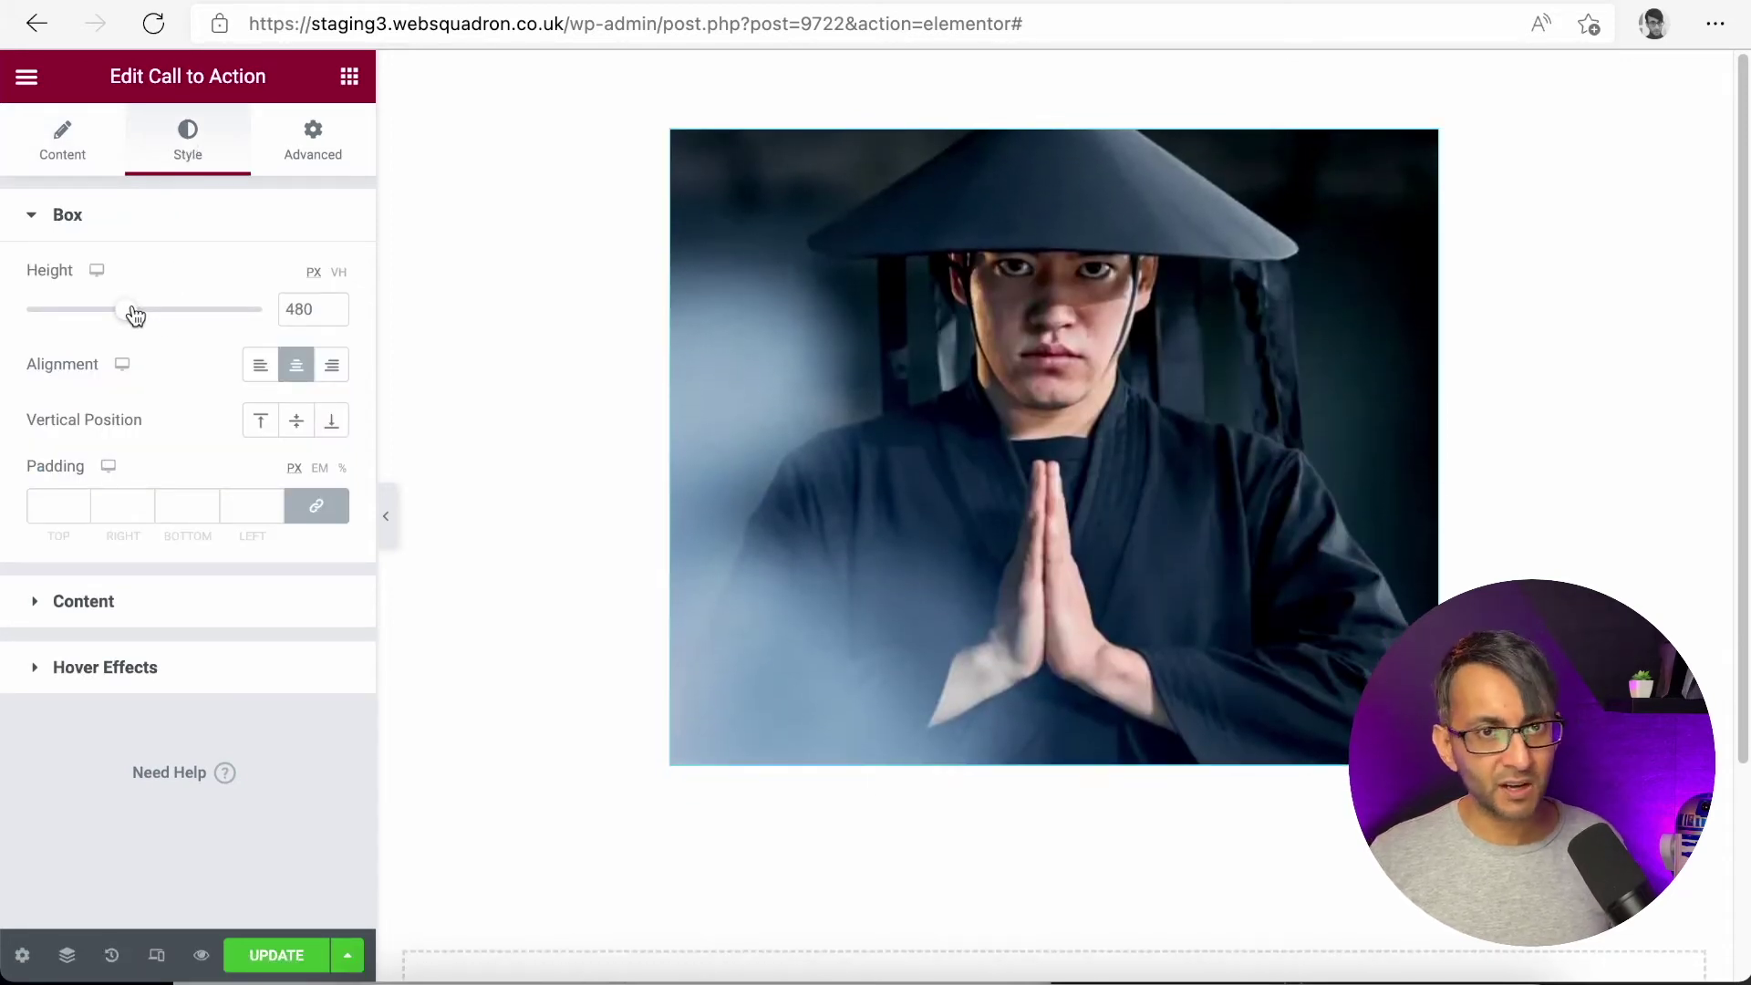
left_click_drag(135, 315, 138, 313)
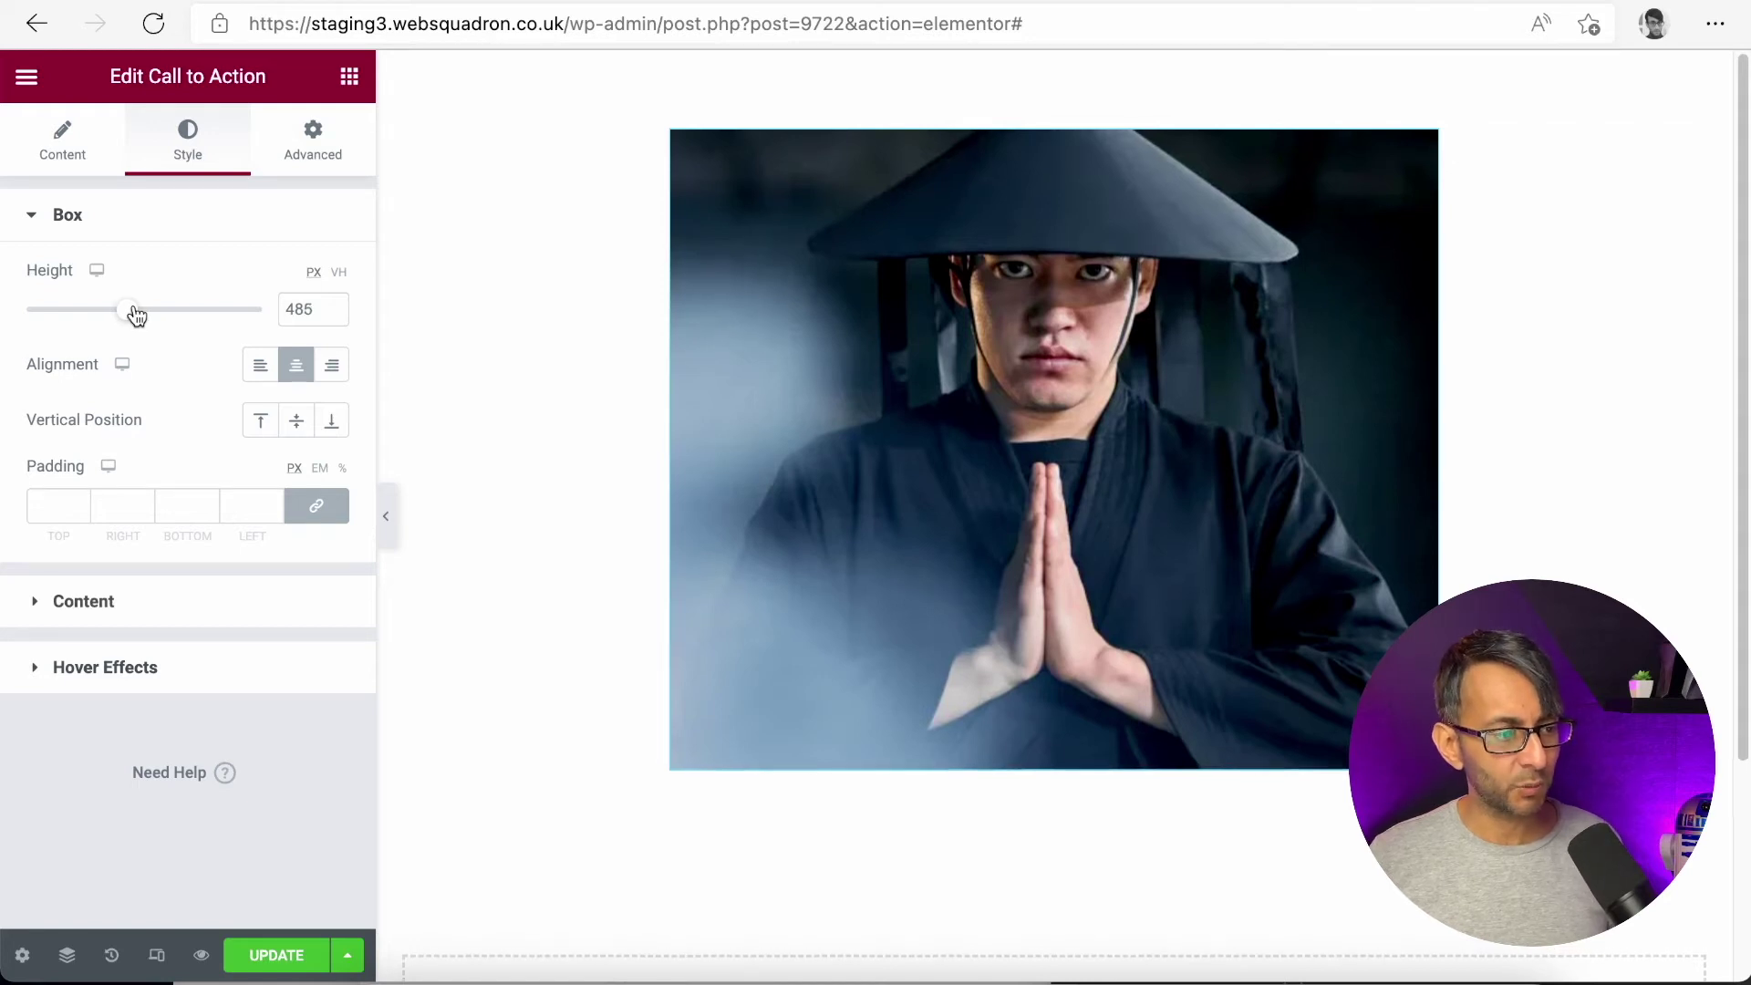
left_click(271, 375)
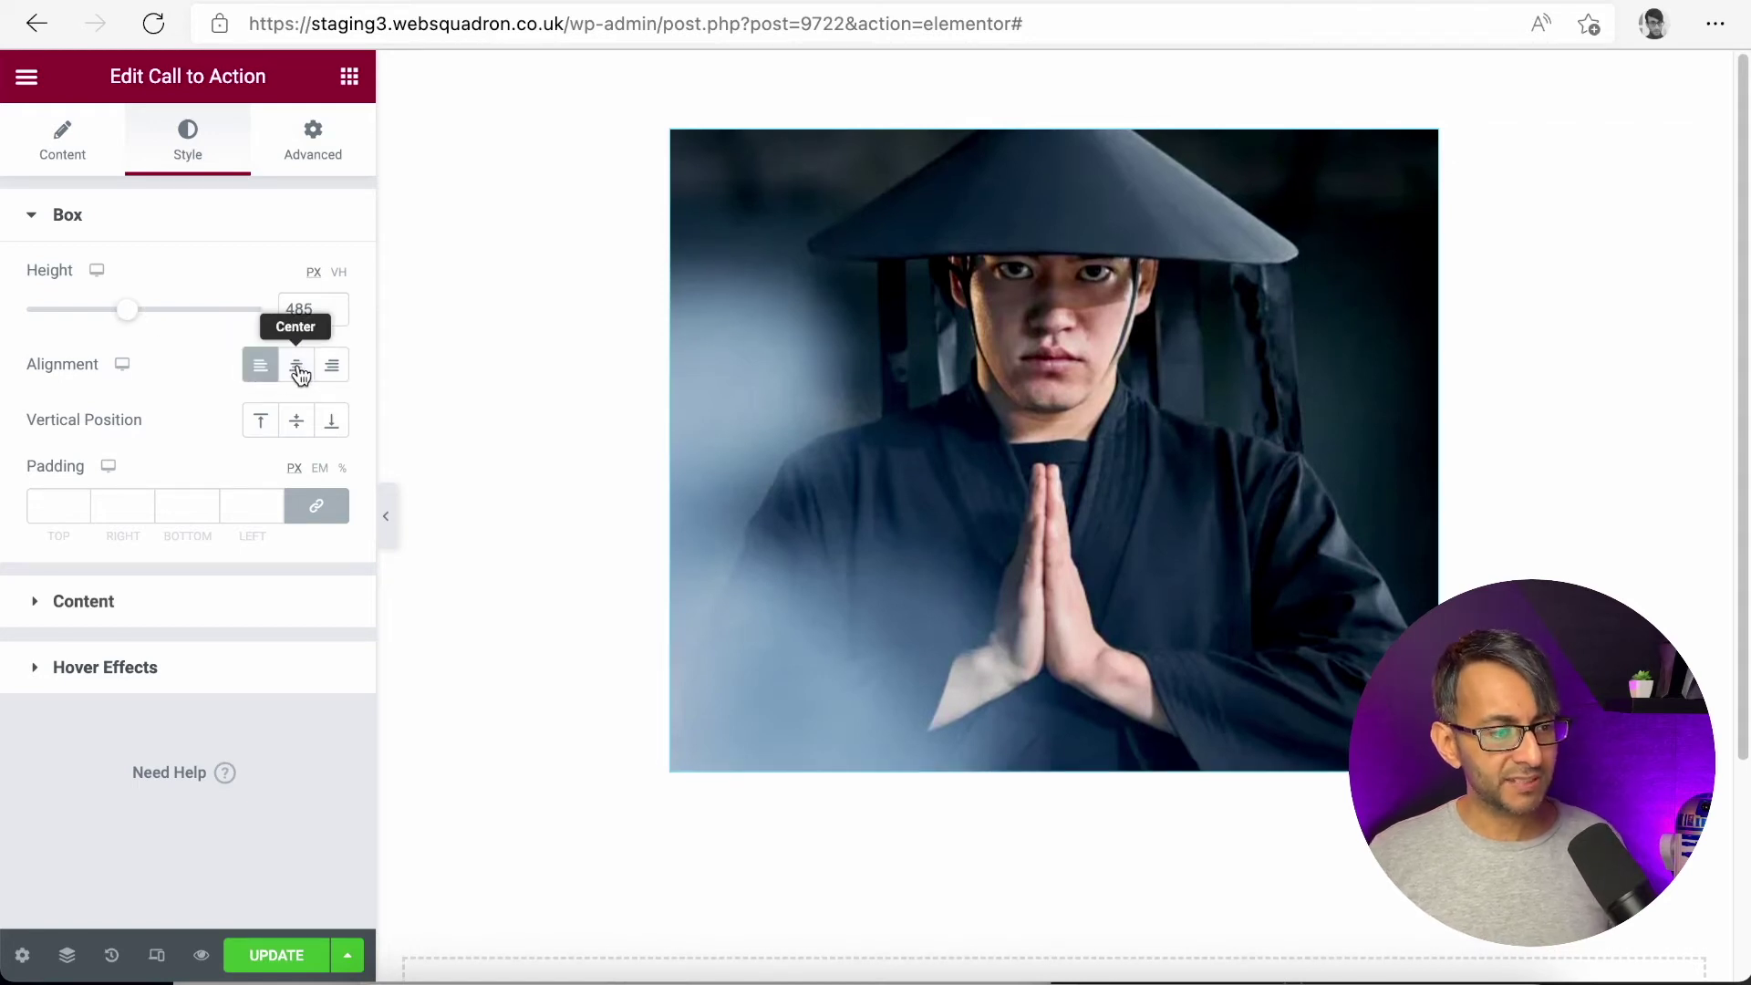
left_click(301, 369)
left_click(336, 370)
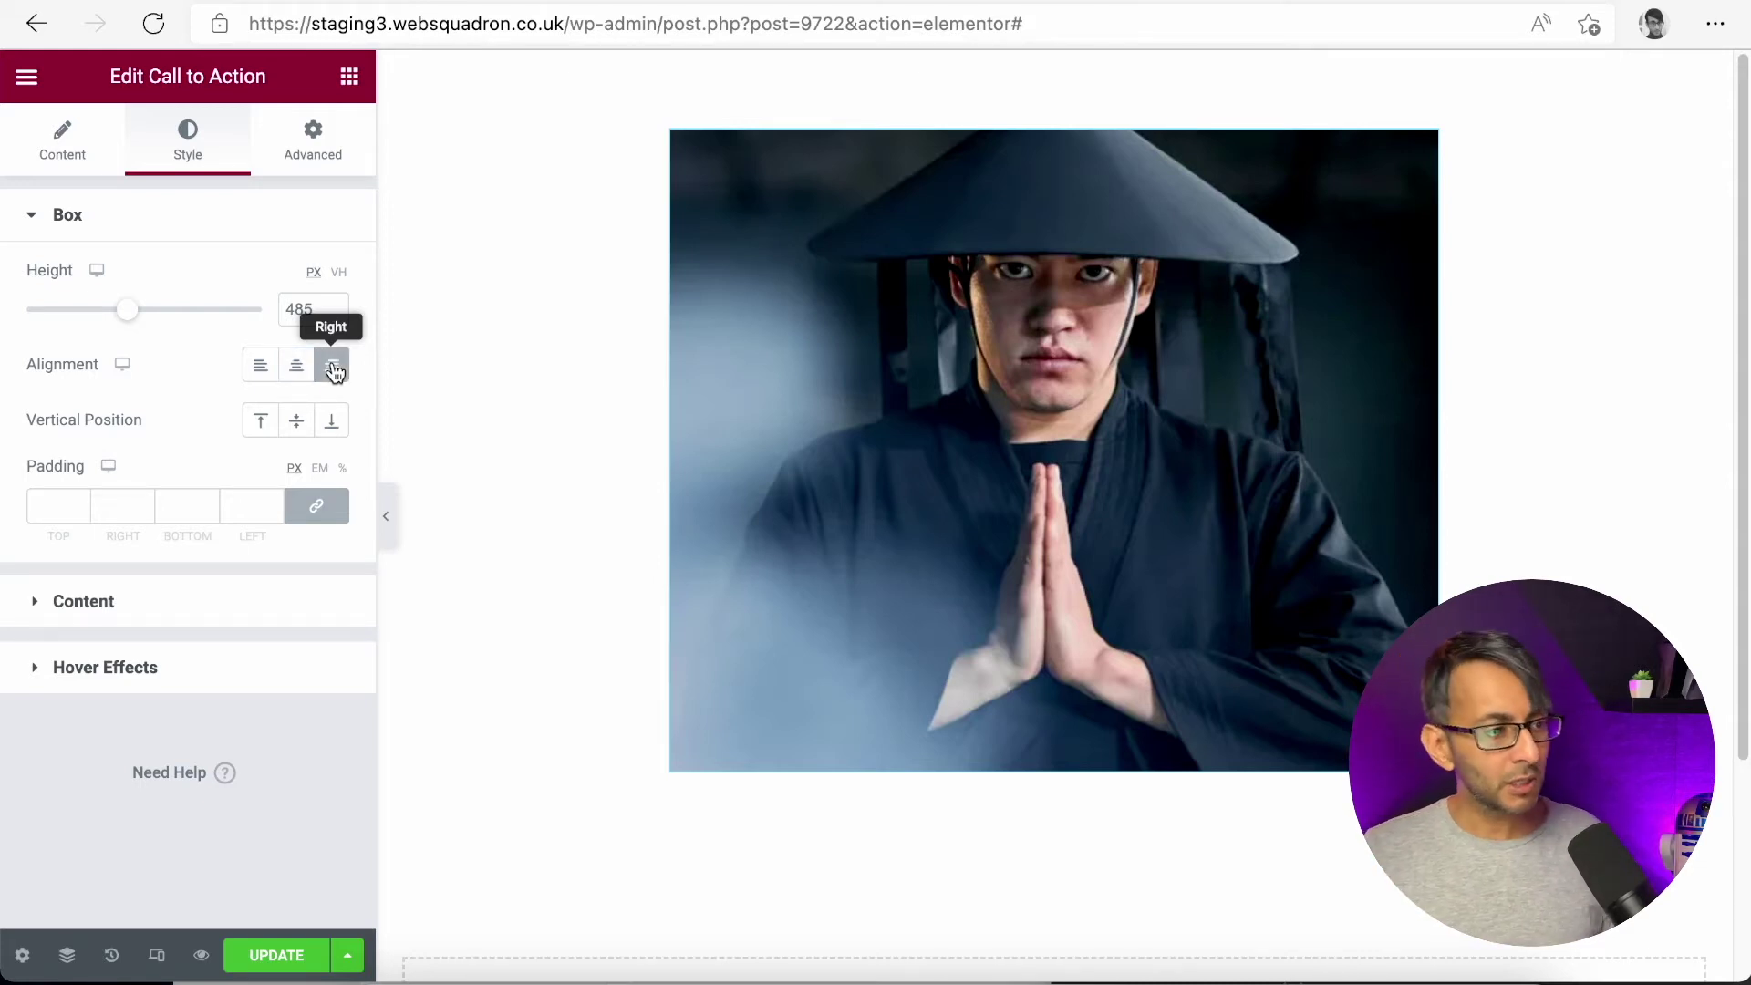
left_click(56, 164)
Temporarily add a 'Hello' button label and check the box layout.
left_click(123, 598)
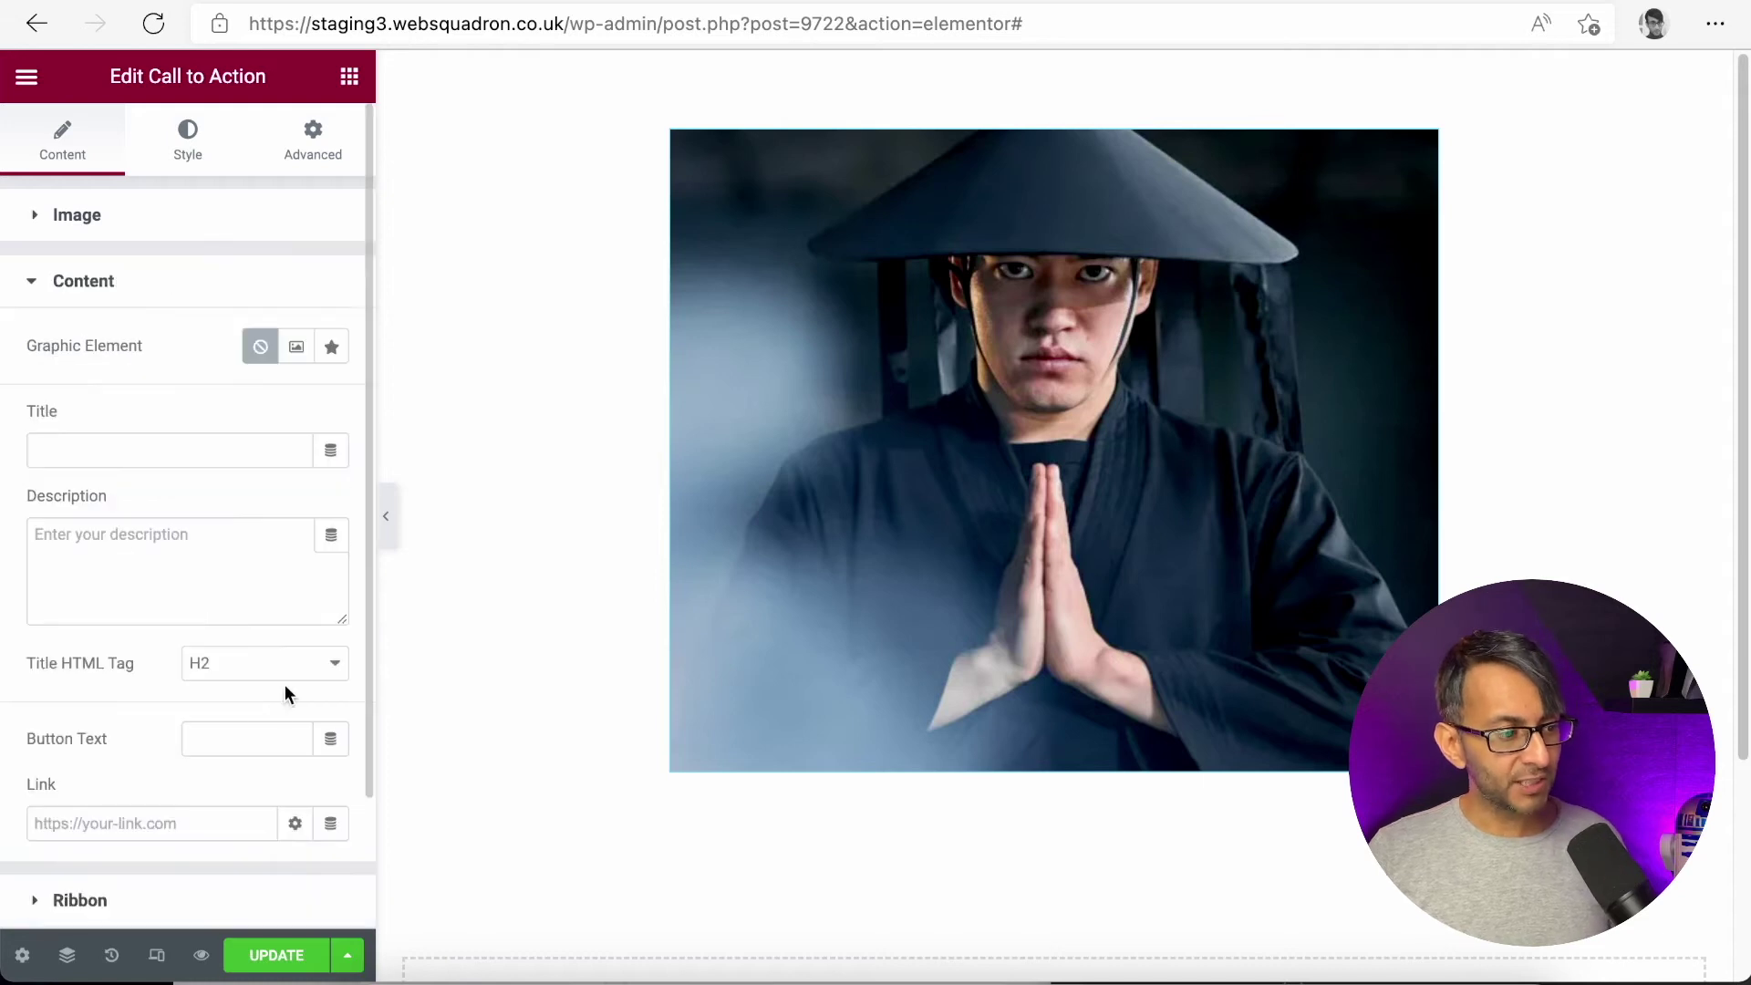
left_click(227, 734)
type("Hel")
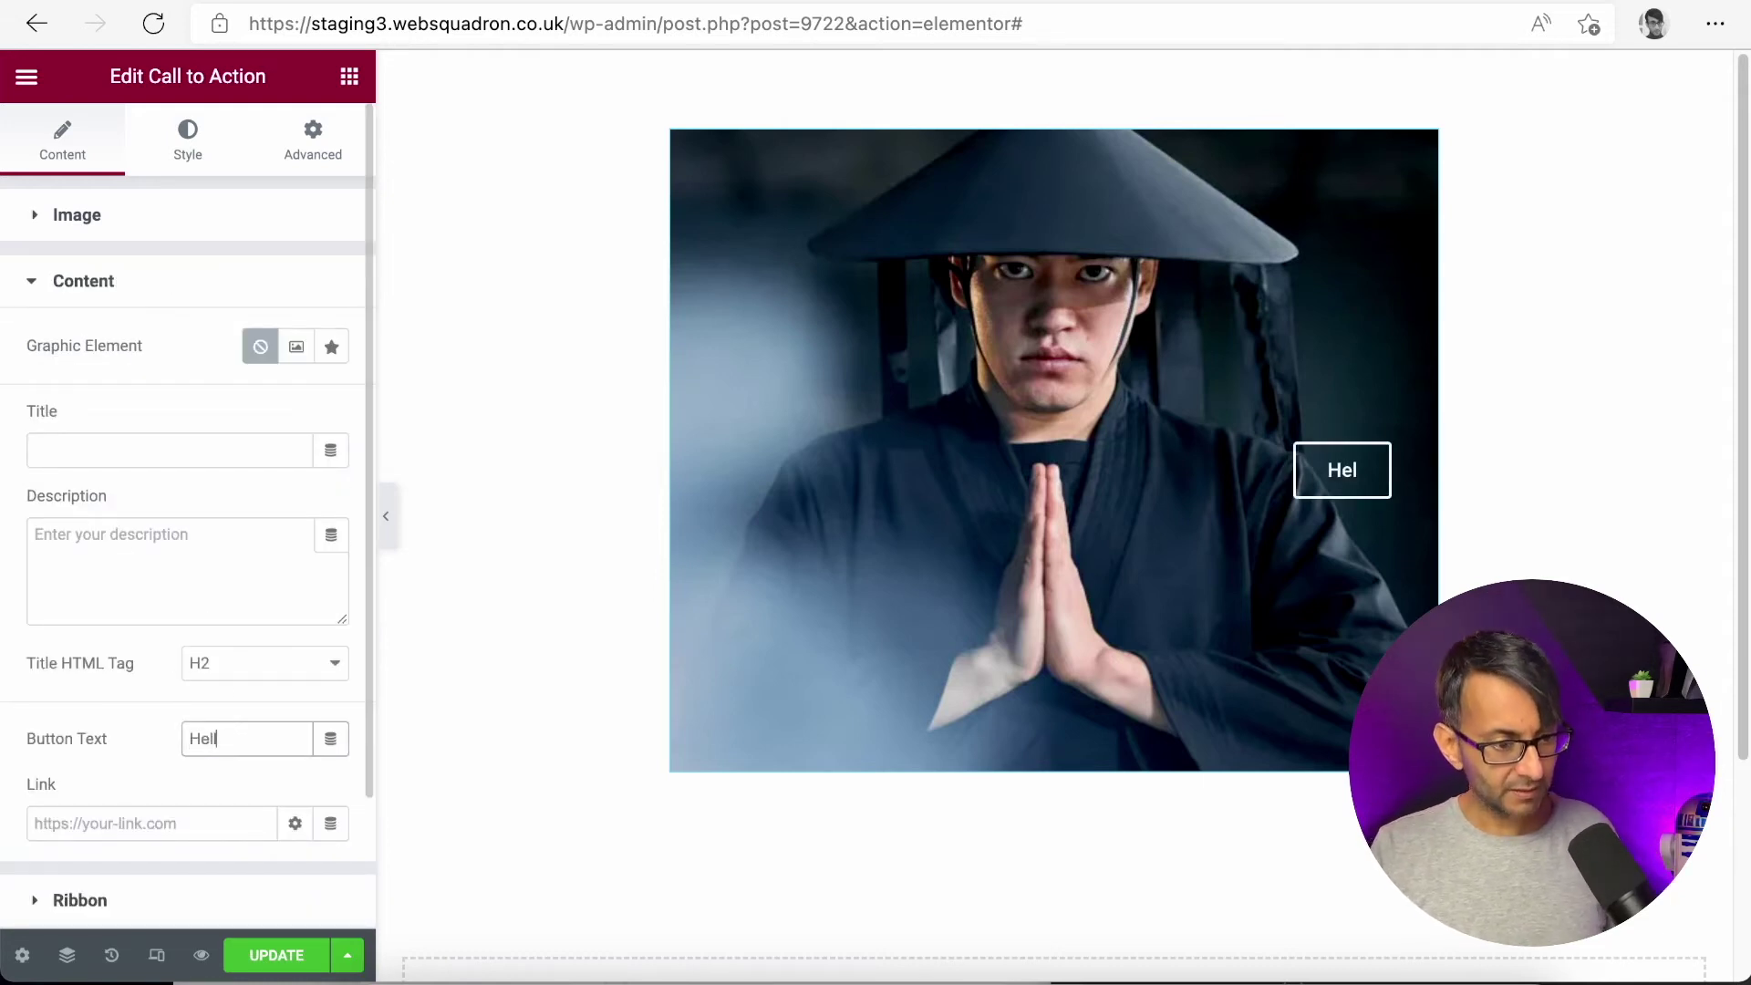
type("lo")
left_click(188, 142)
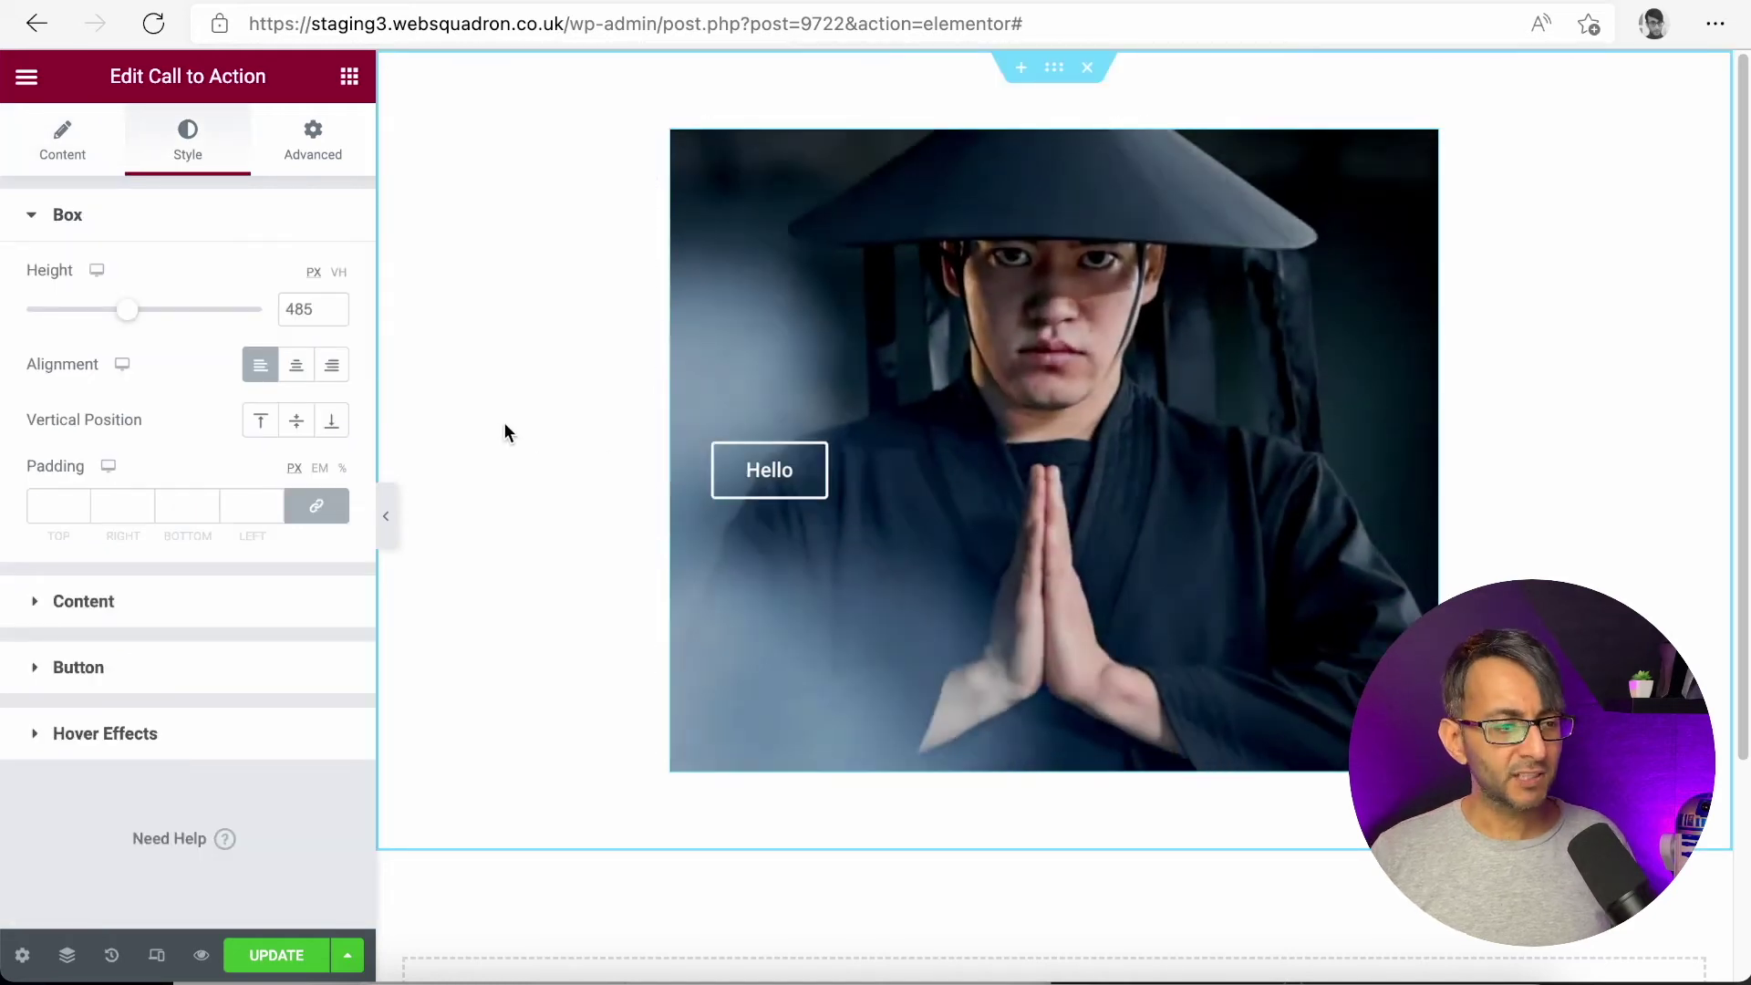
Delete the 'Hello' button text so no button remains.
left_click(66, 146)
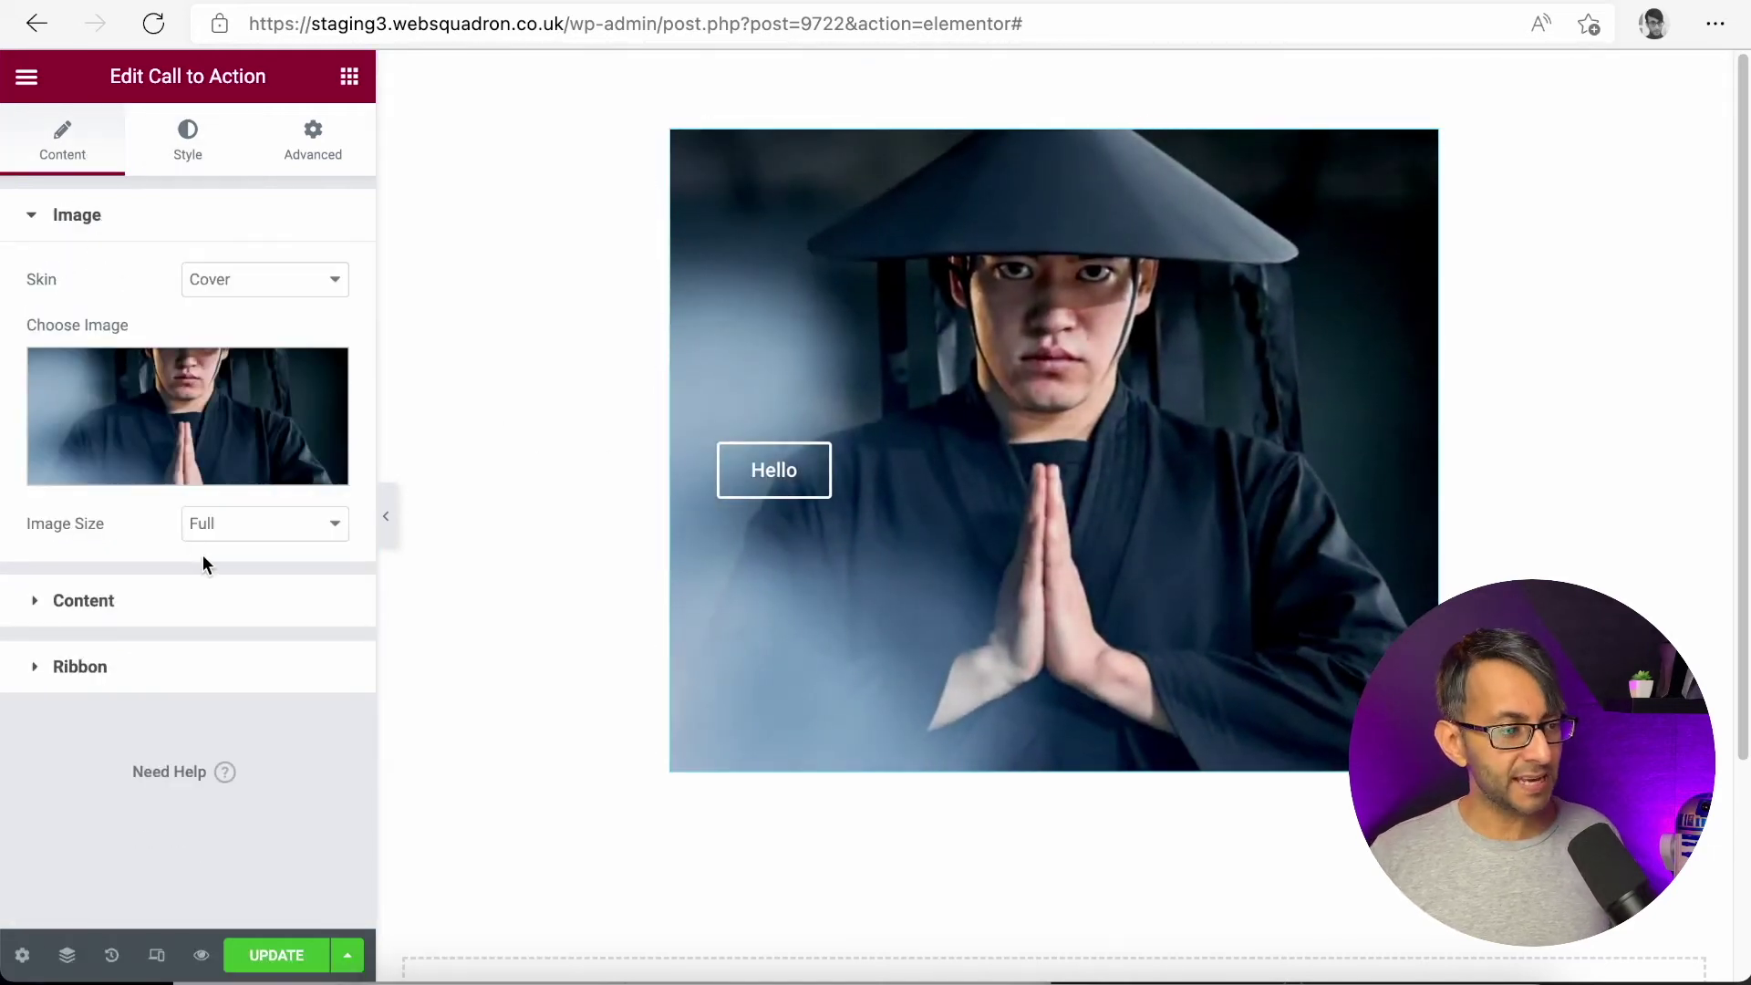
left_click(84, 600)
double_click(257, 746)
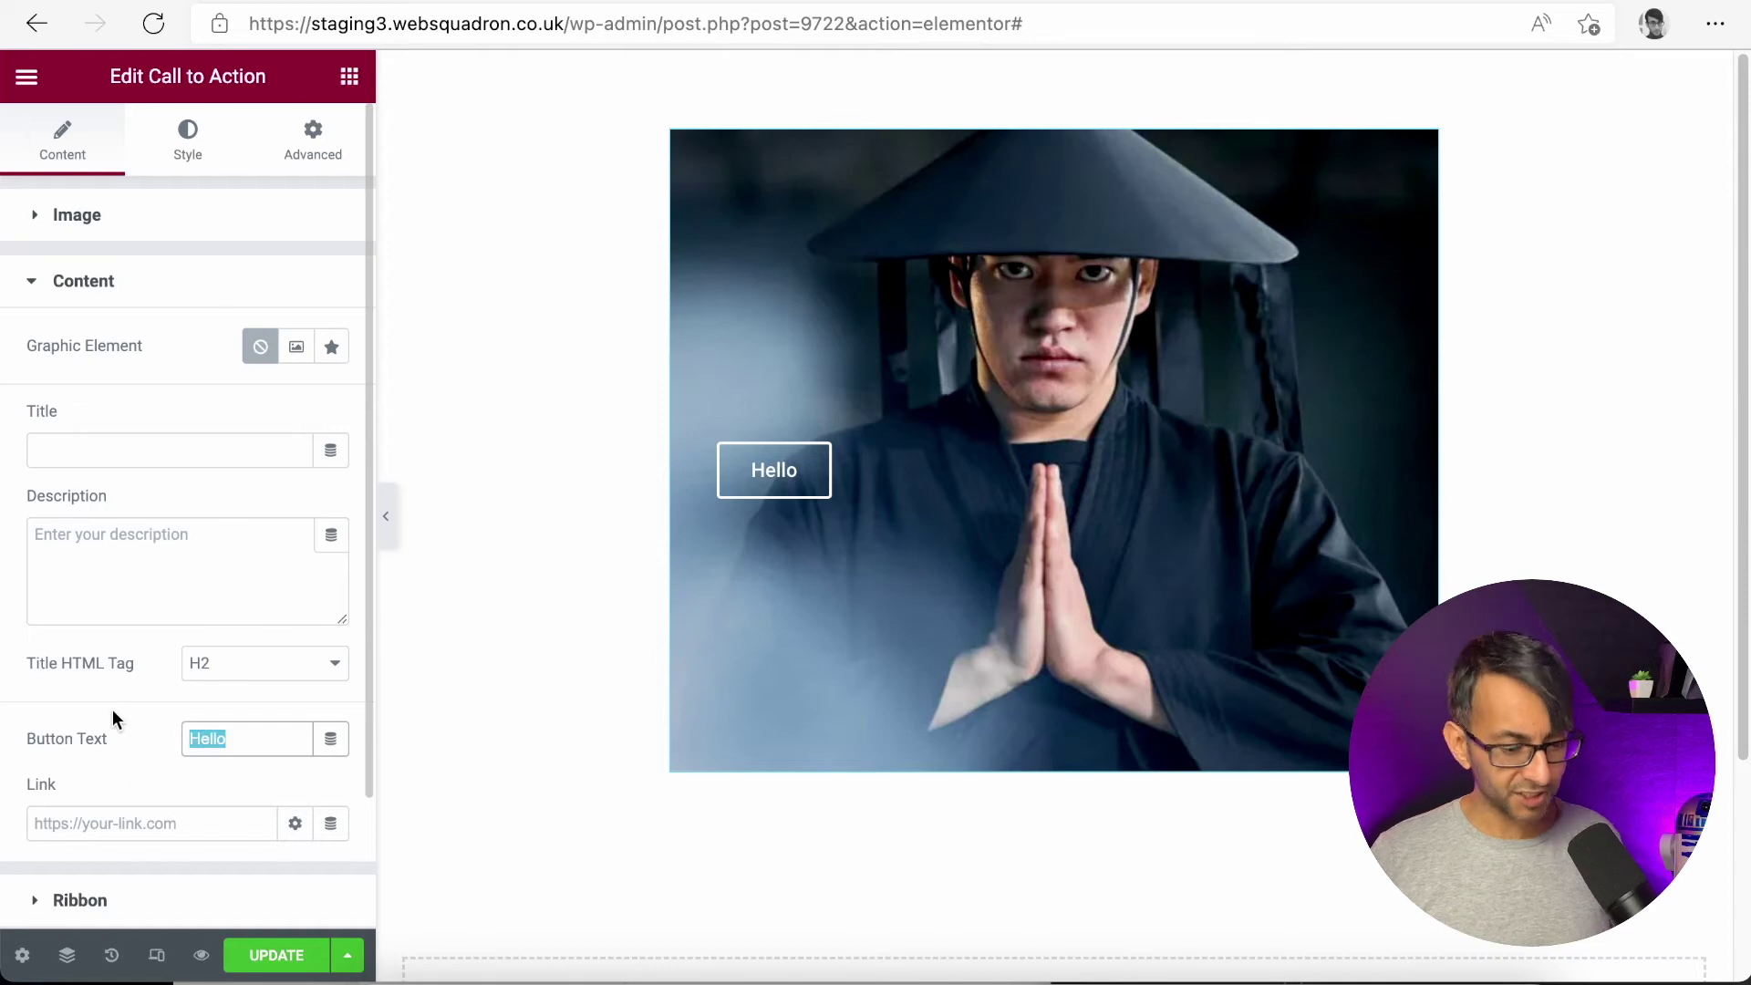
key("BackSpace")
left_click(215, 158)
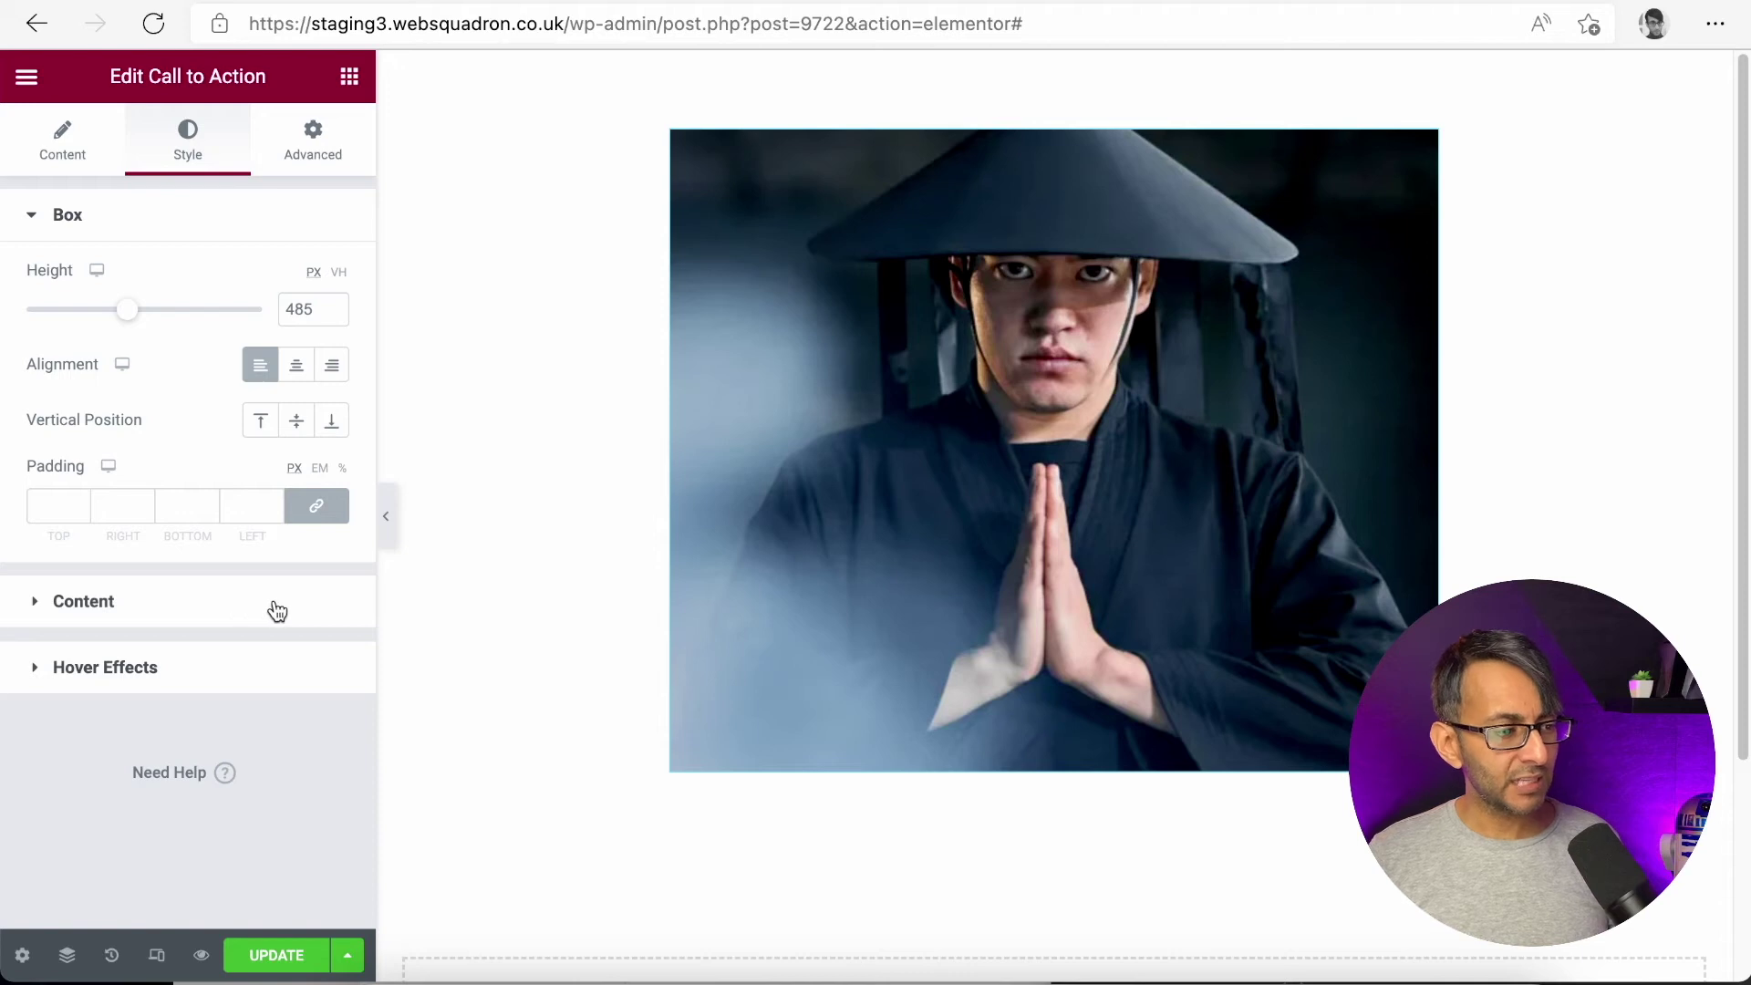
left_click(193, 663)
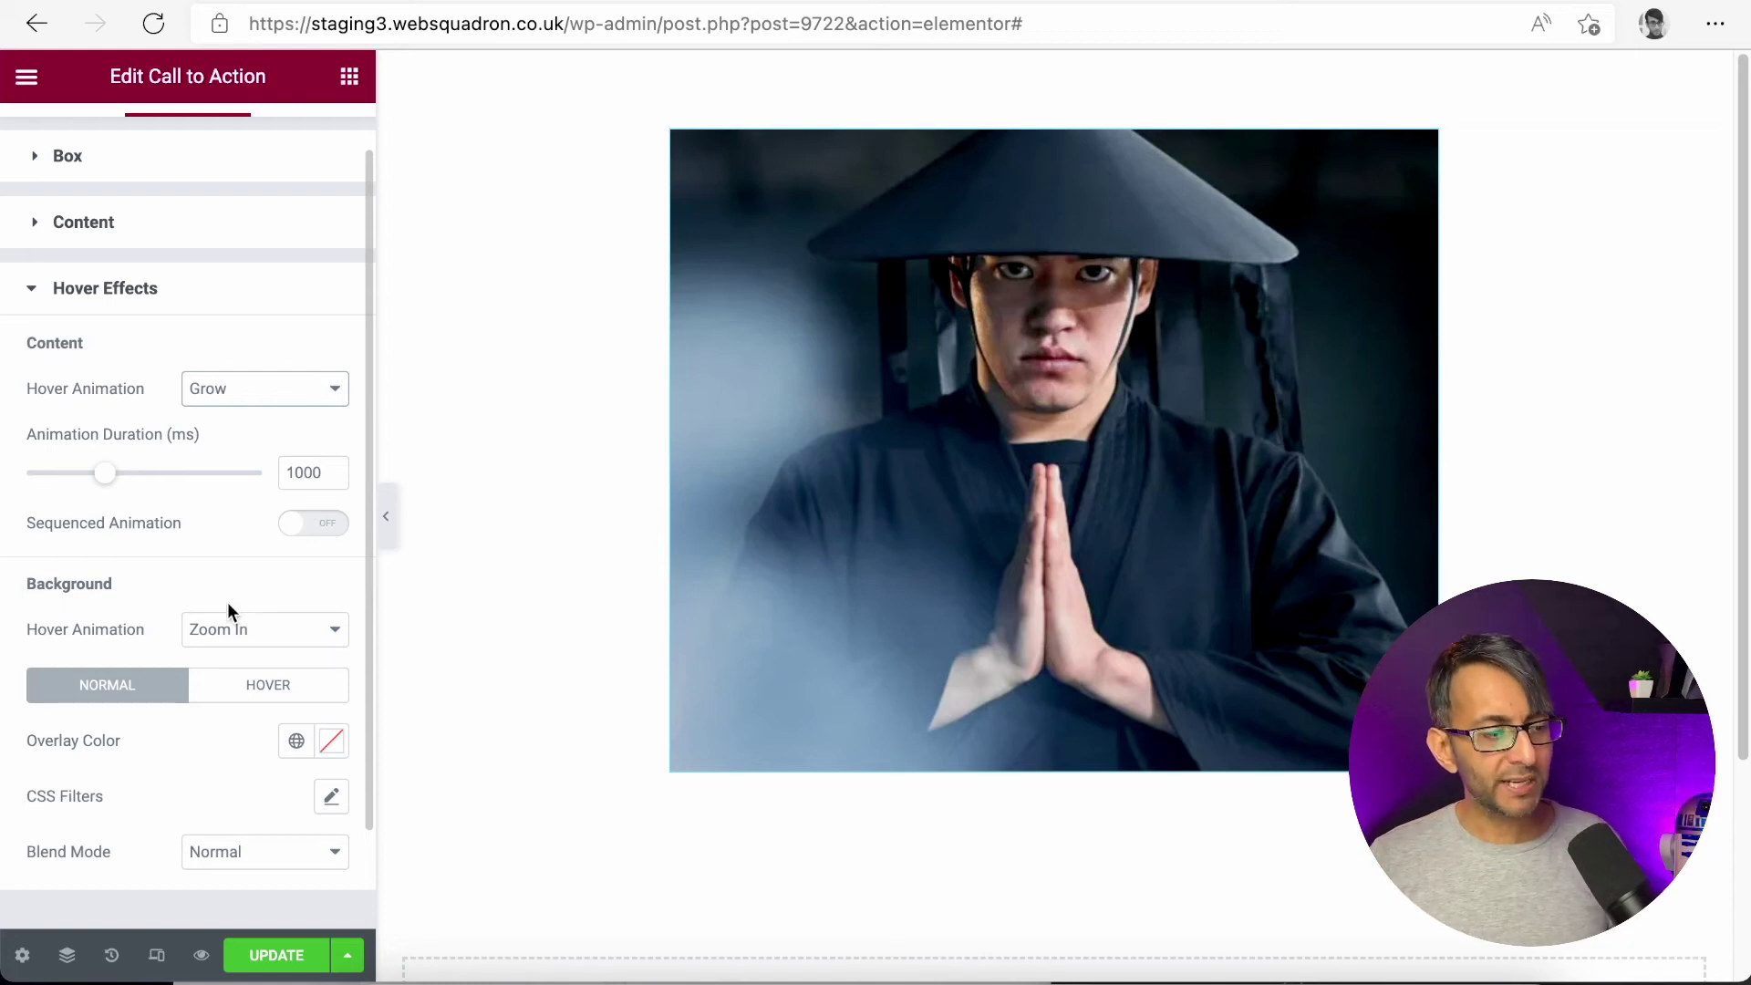
Preview Move Left, Move Up and Zoom Out background animations, then settle on Zoom In with its 1500 ms hover settings.
left_click(273, 640)
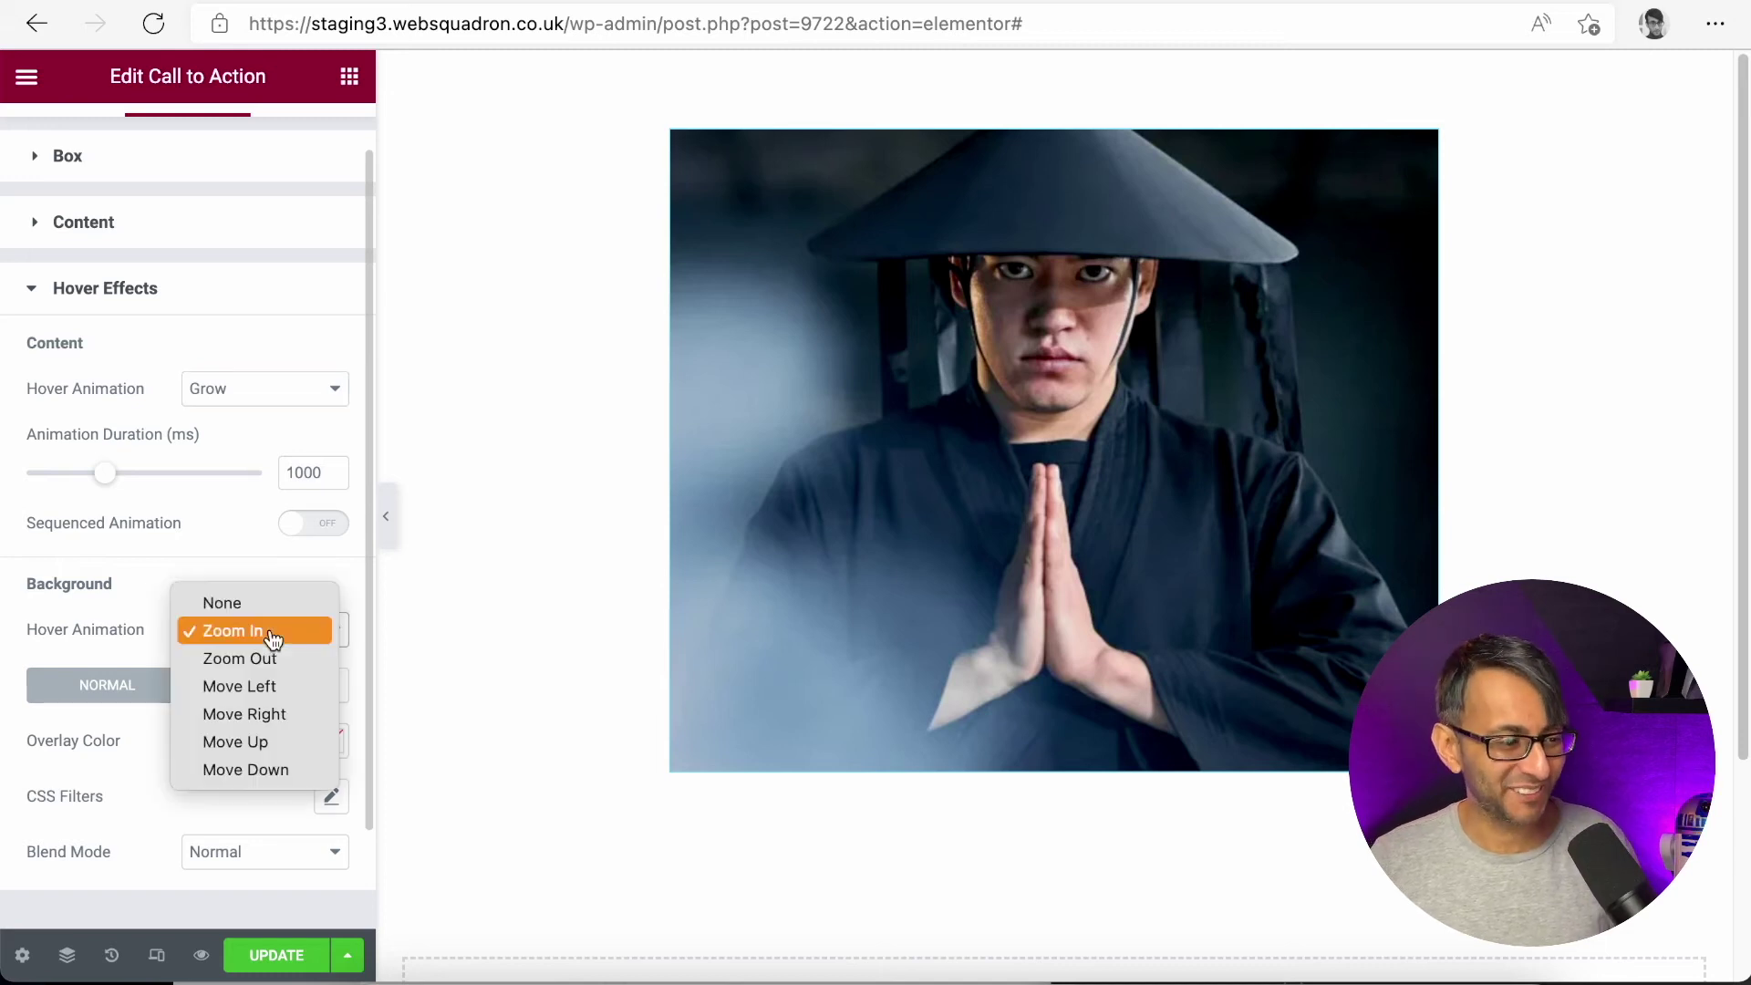
left_click(288, 686)
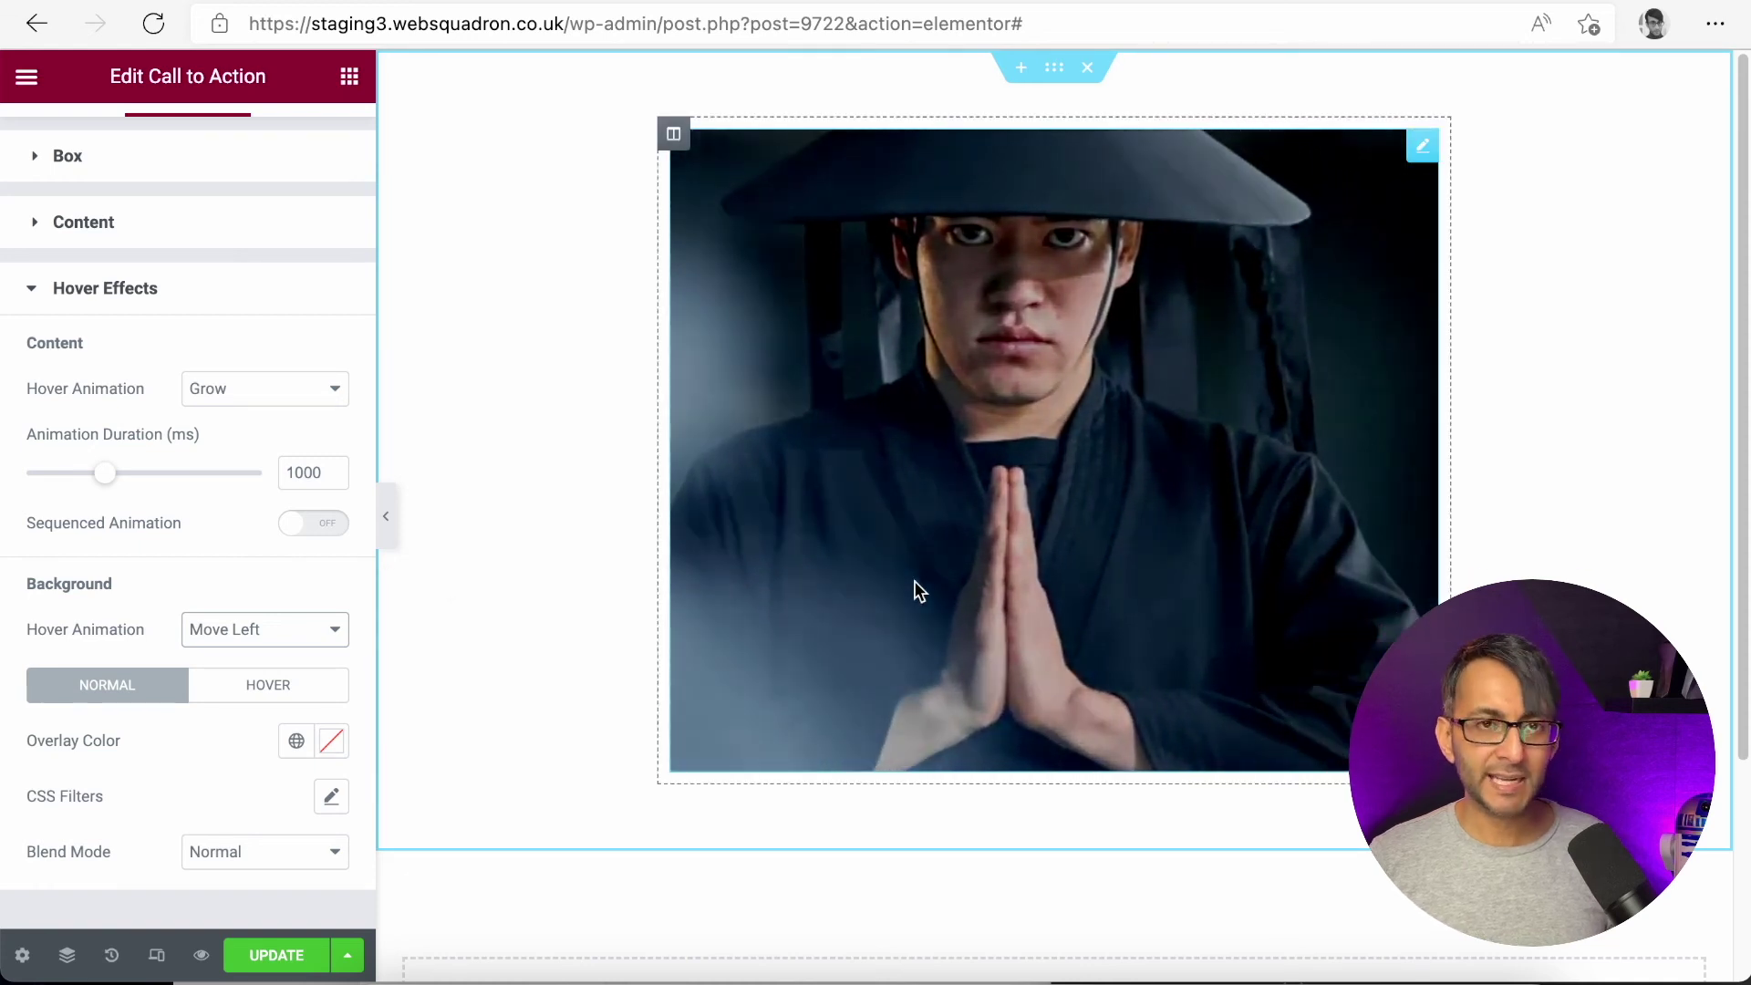
left_click(334, 636)
left_click(302, 699)
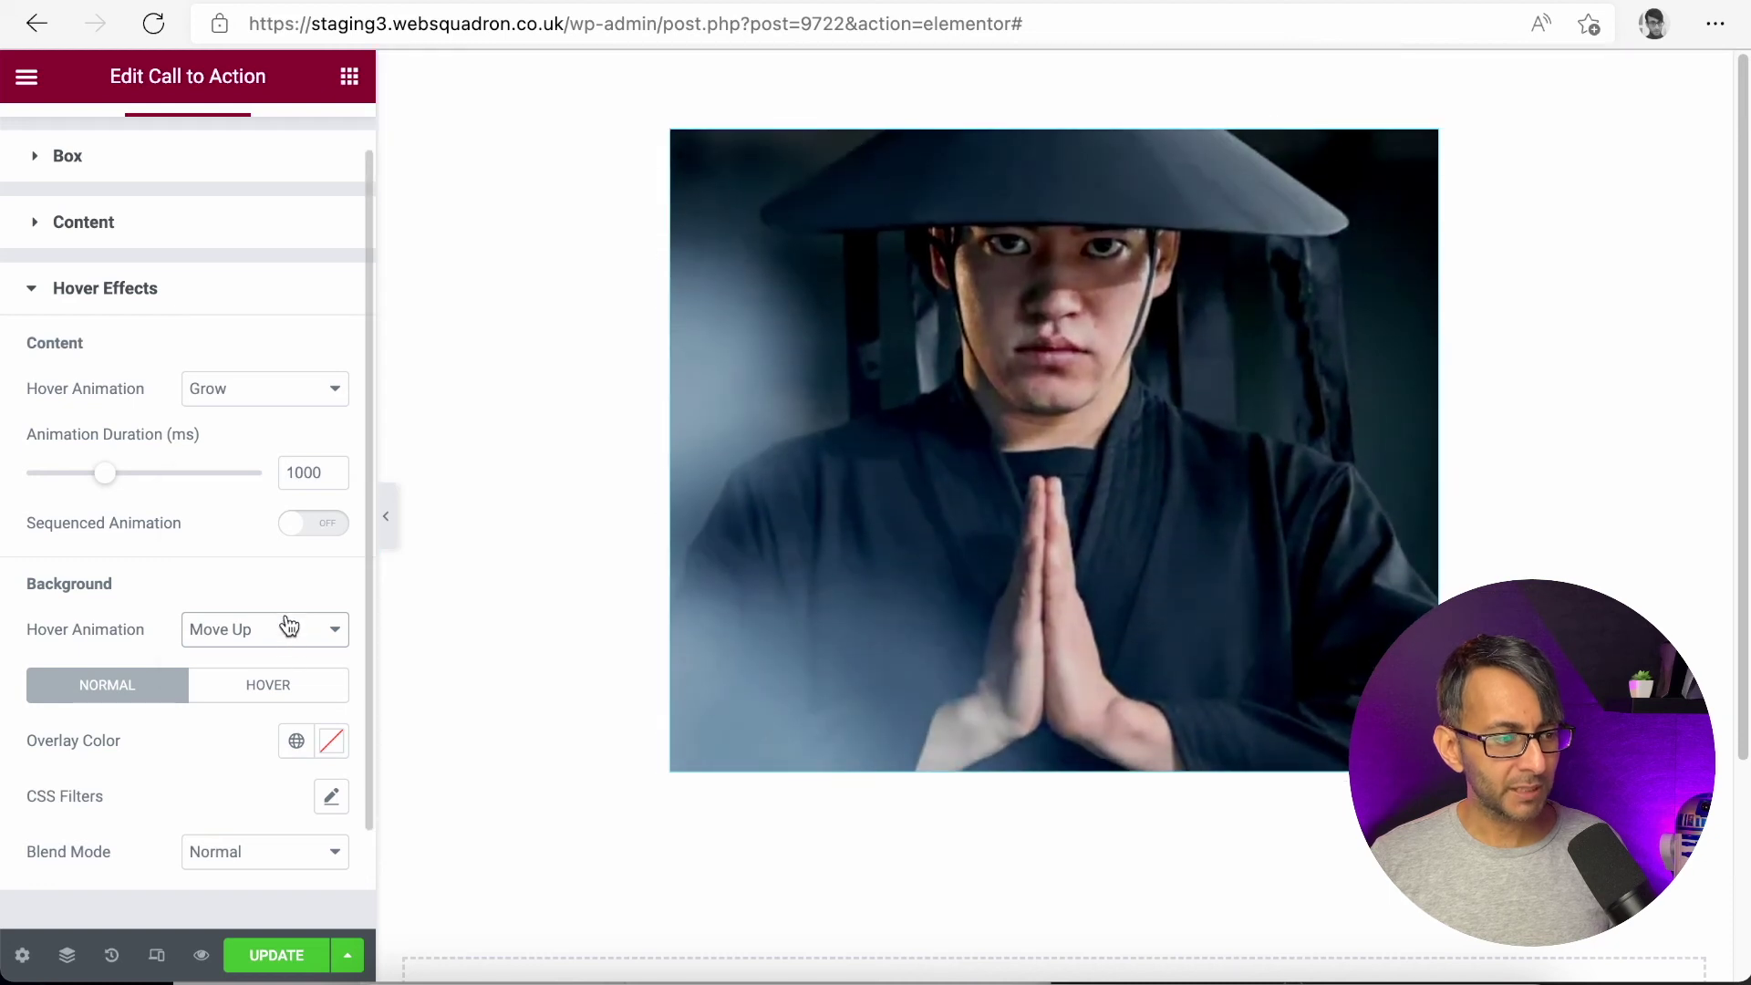
left_click(289, 626)
left_click(273, 550)
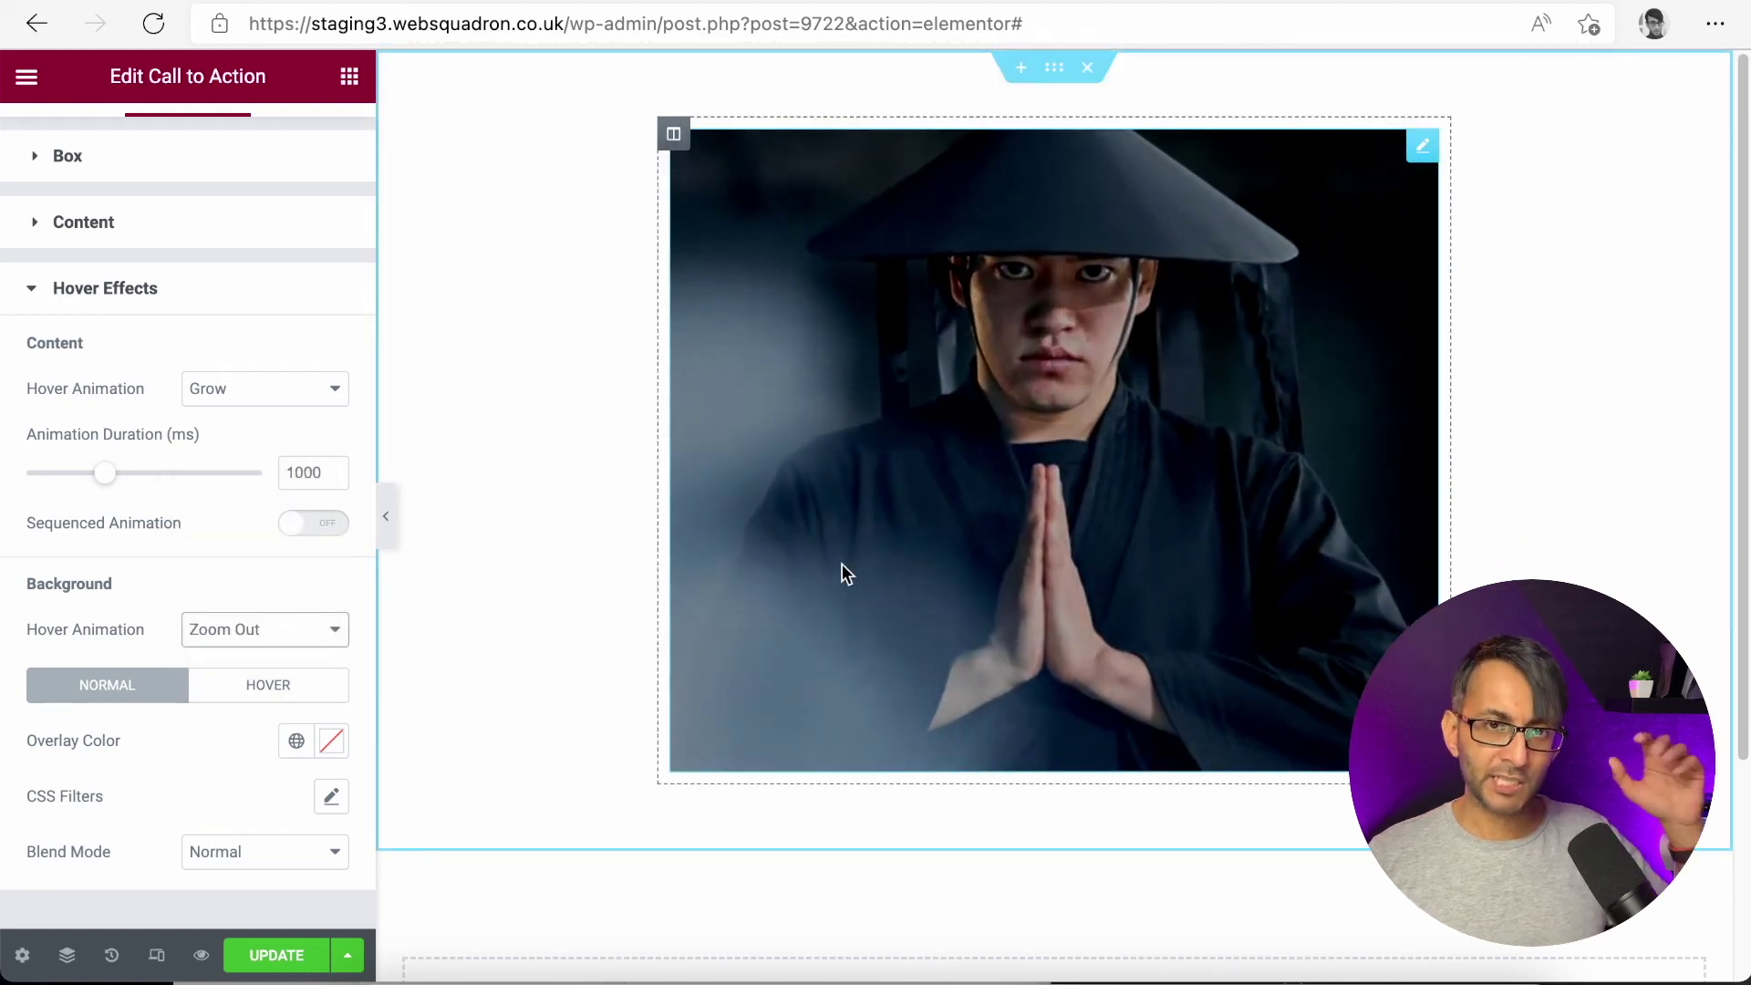
left_click(235, 636)
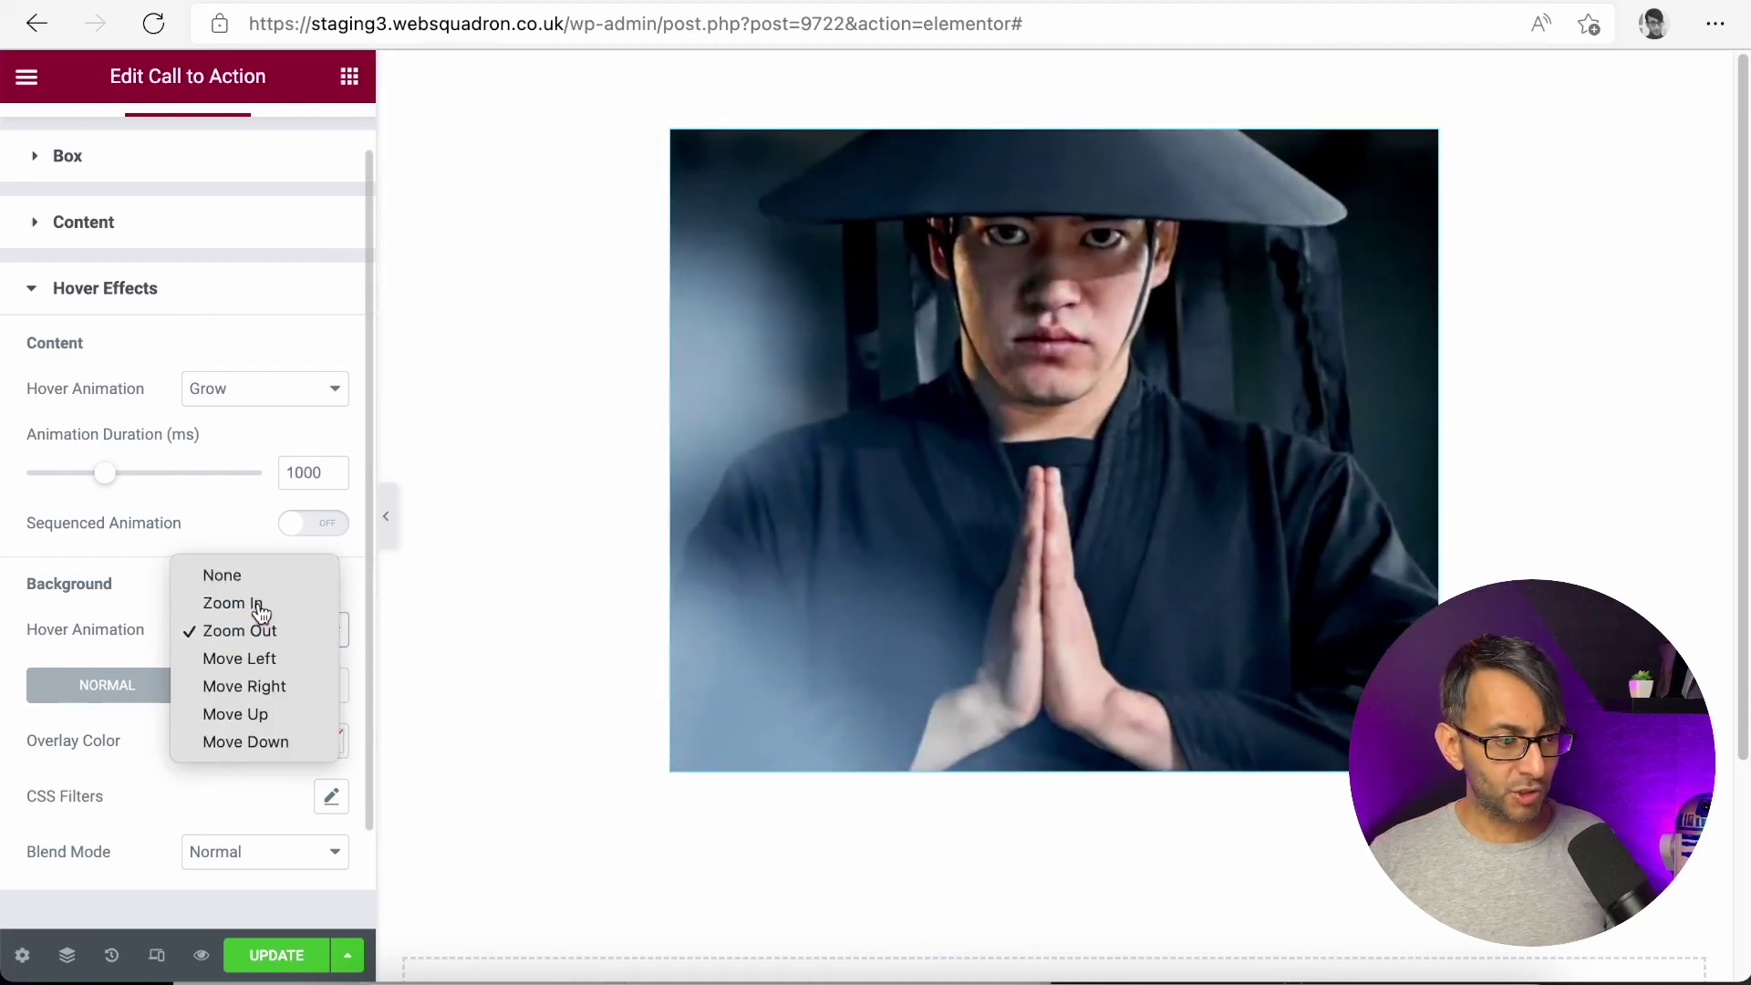
left_click(258, 605)
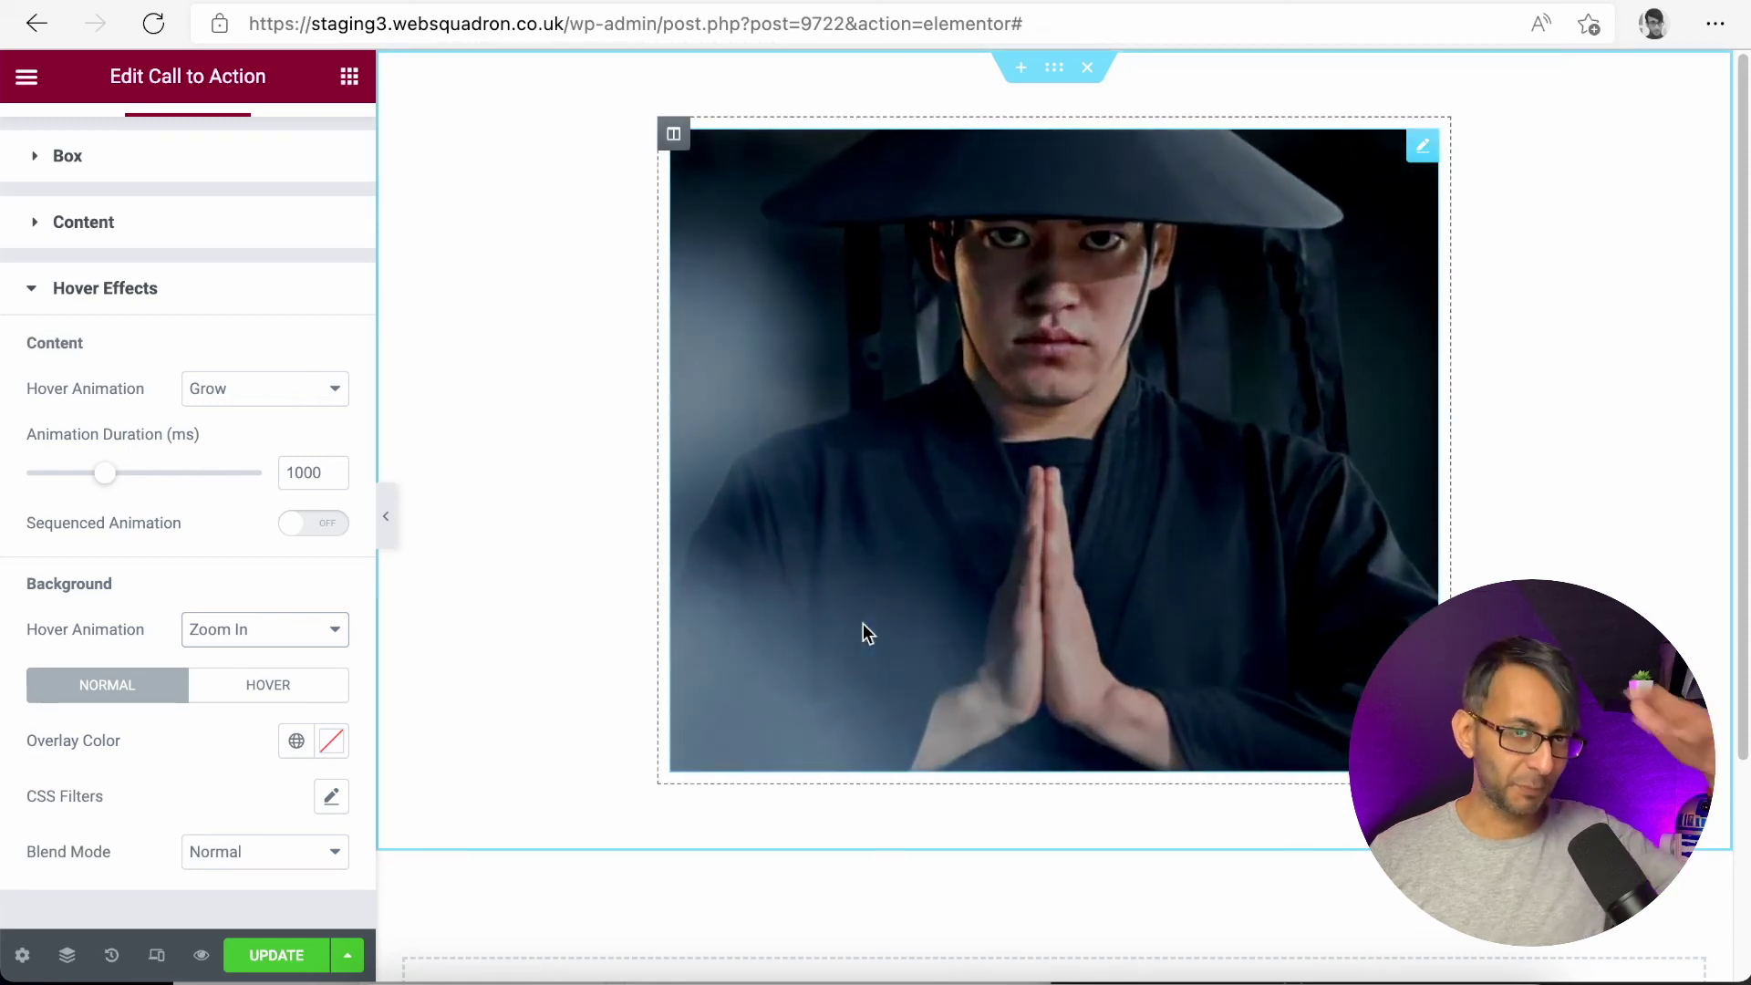
left_click(301, 690)
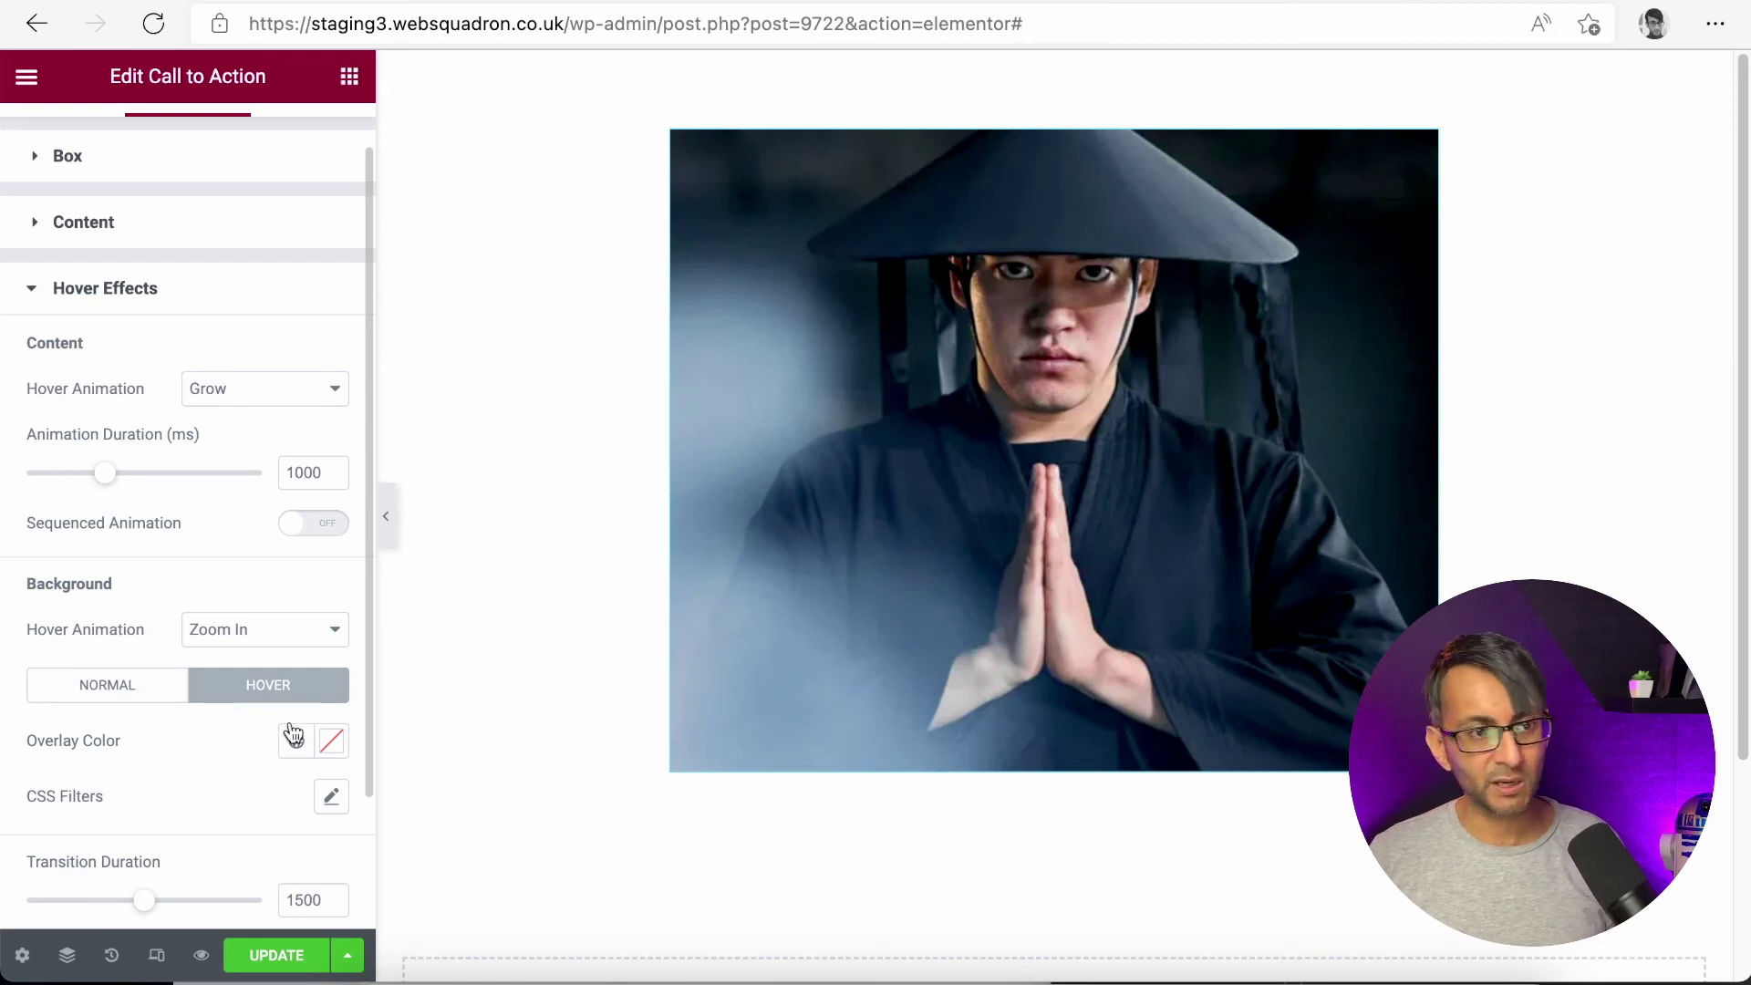
Switch the skin to Classic for comparison, then restore Cover.
scroll(305, 222, "up", 2)
left_click(101, 169)
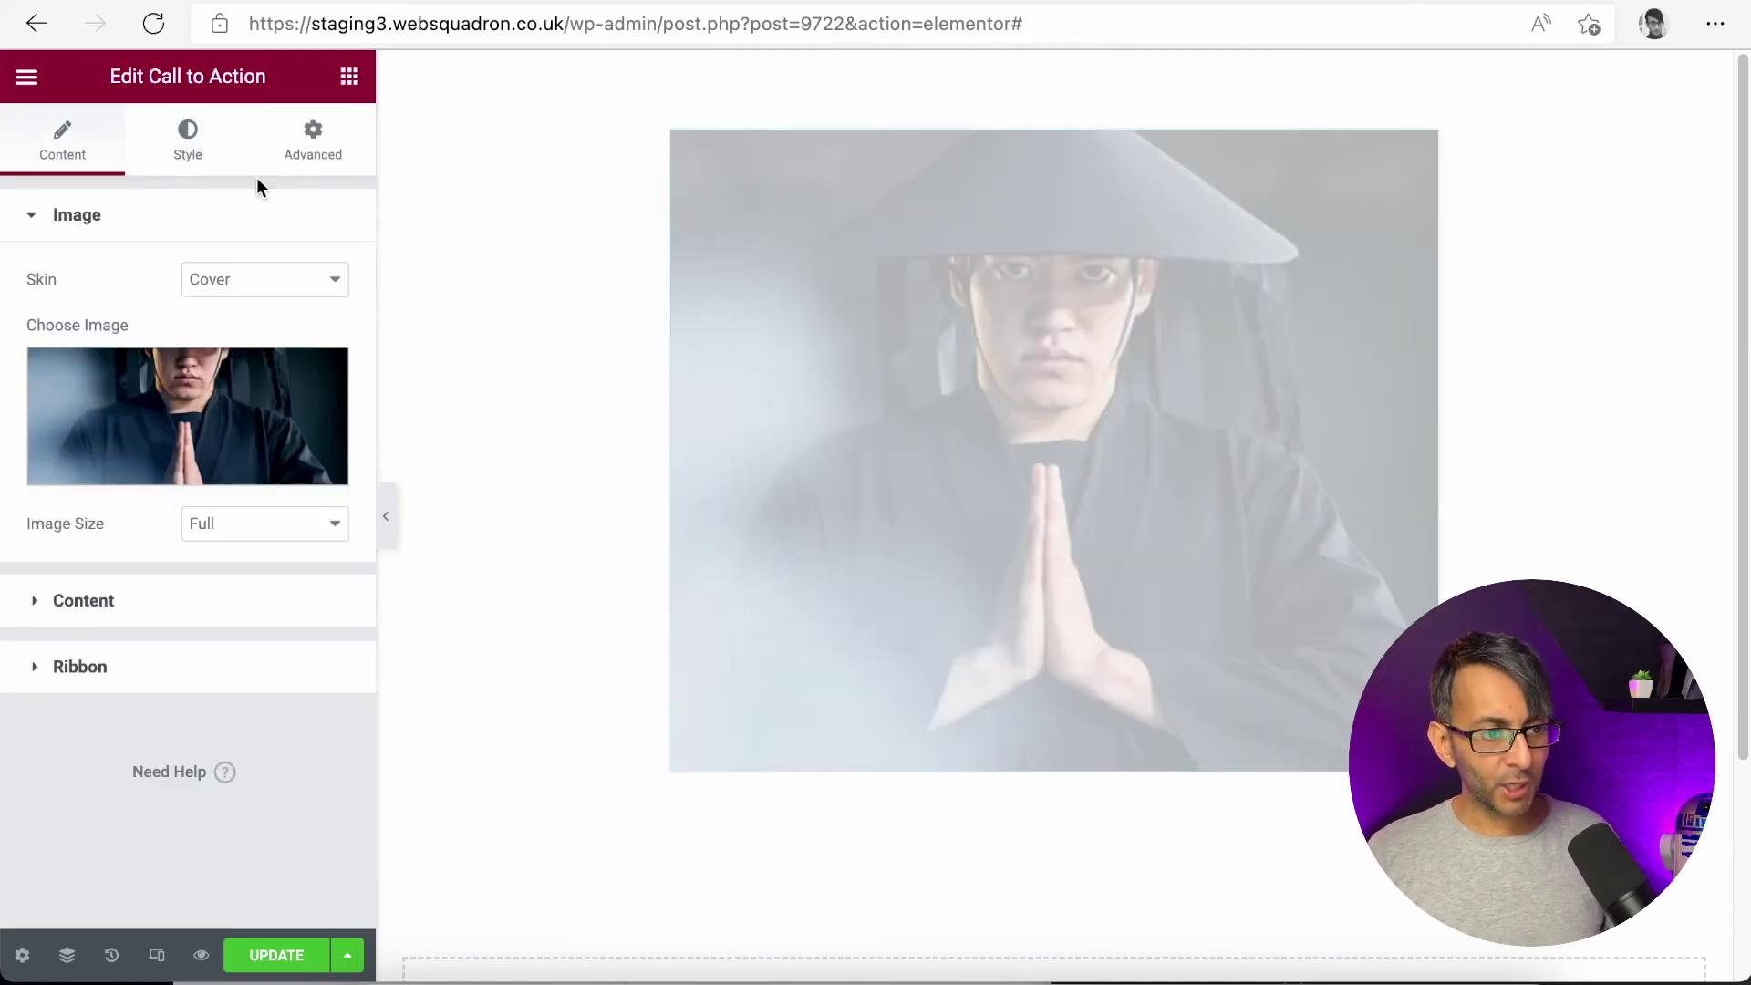
left_click(252, 287)
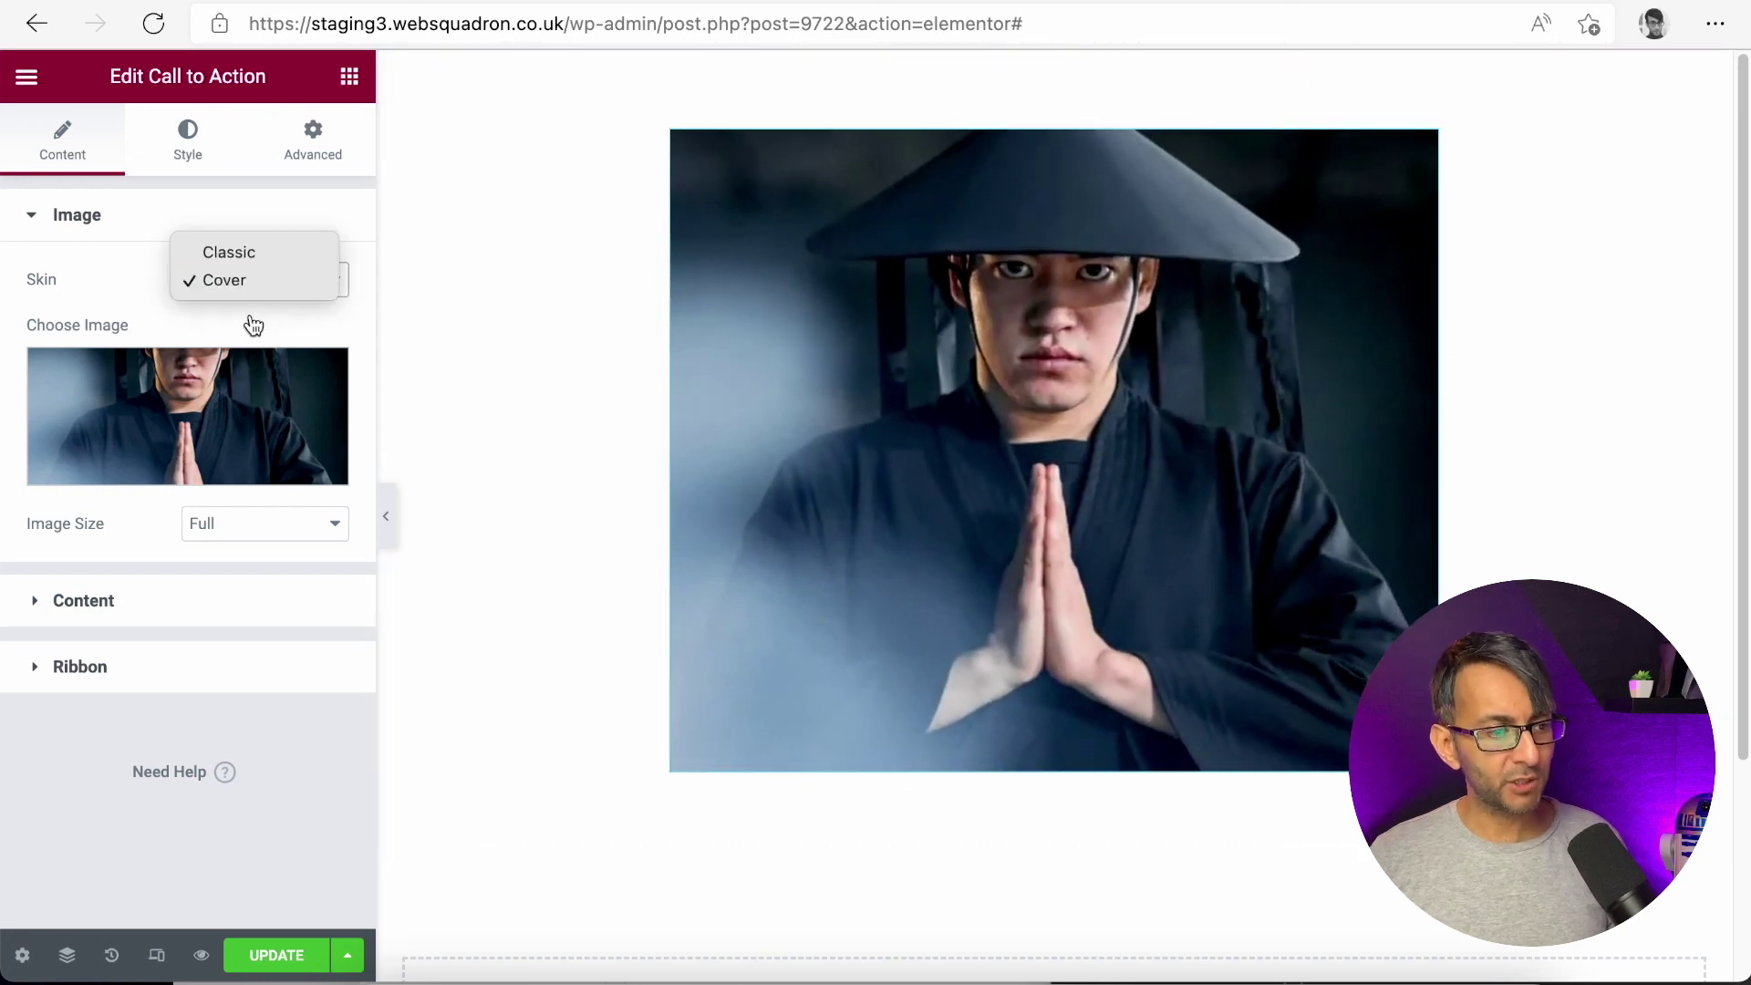
left_click(246, 253)
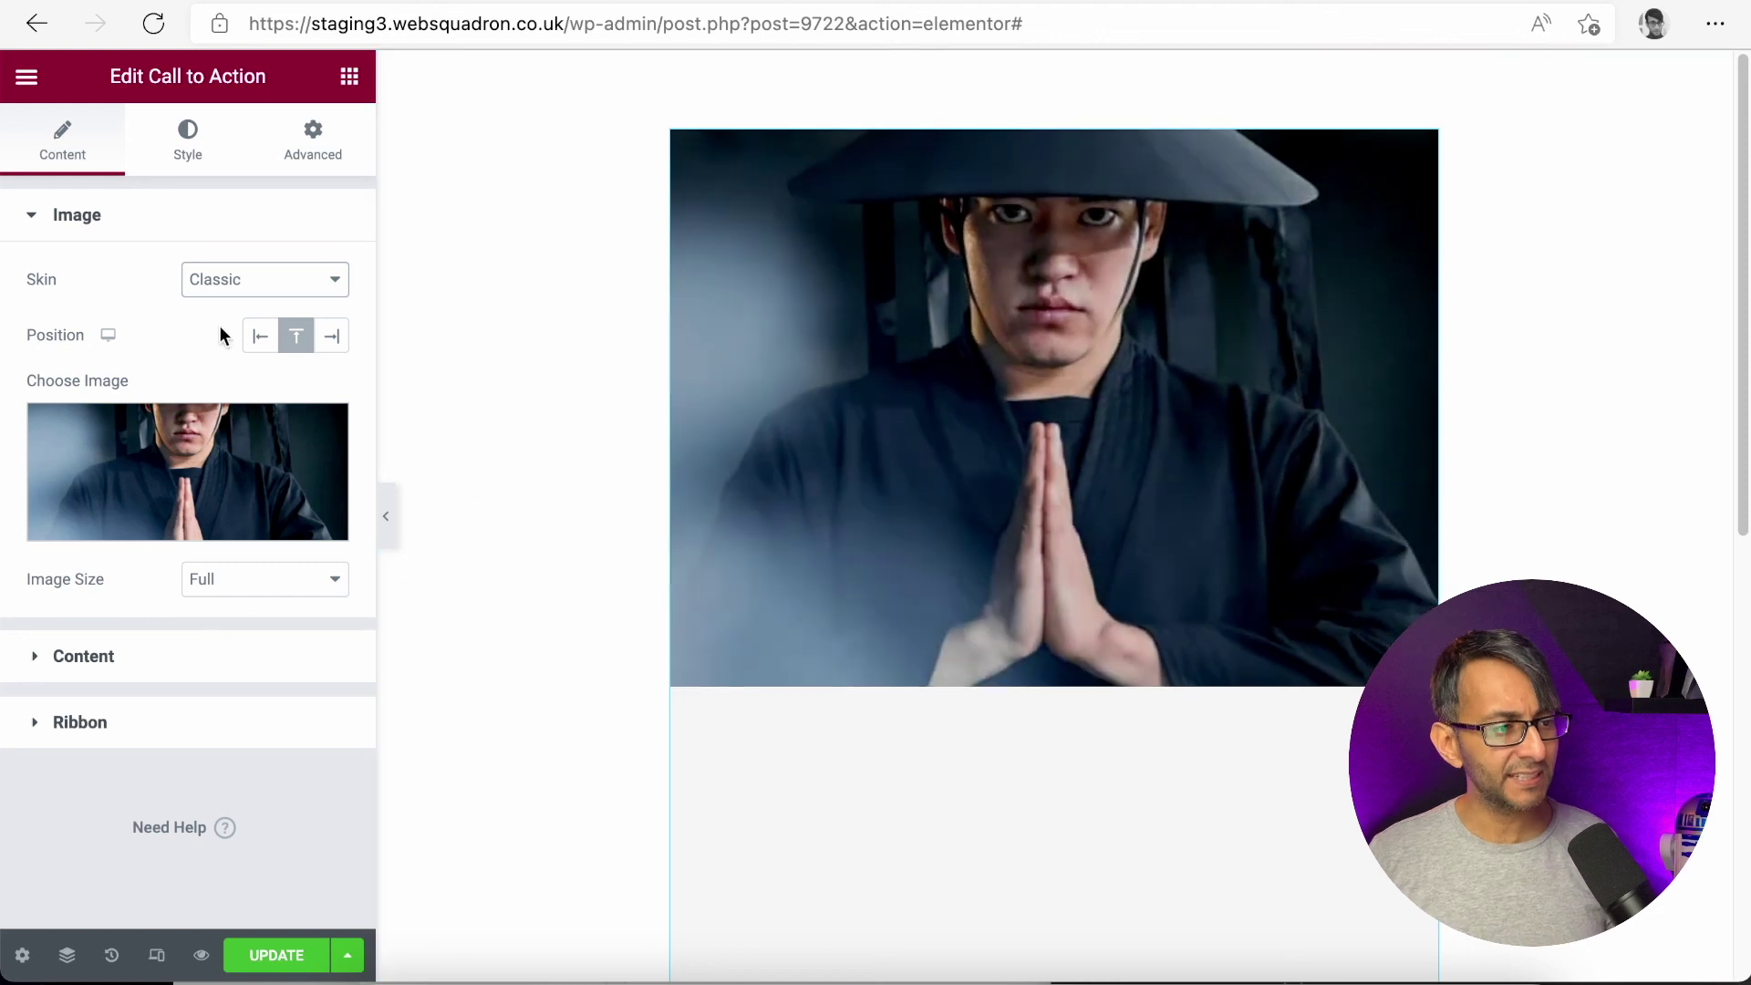
left_click(255, 284)
left_click(257, 307)
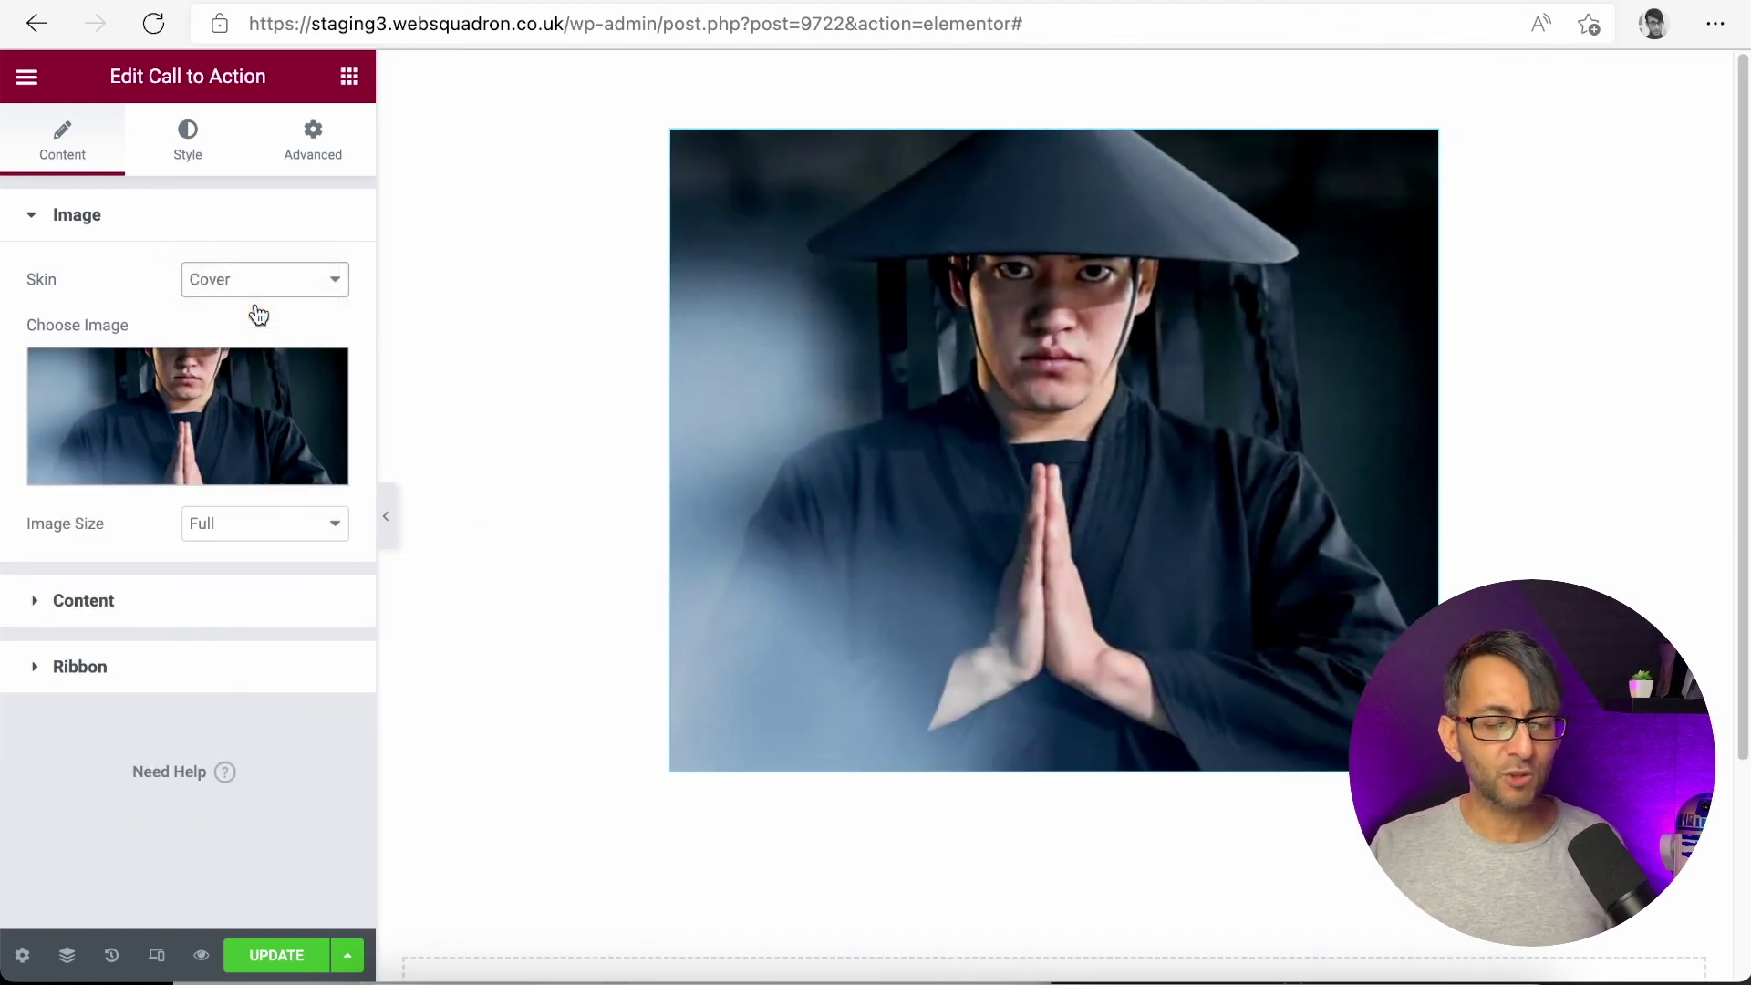